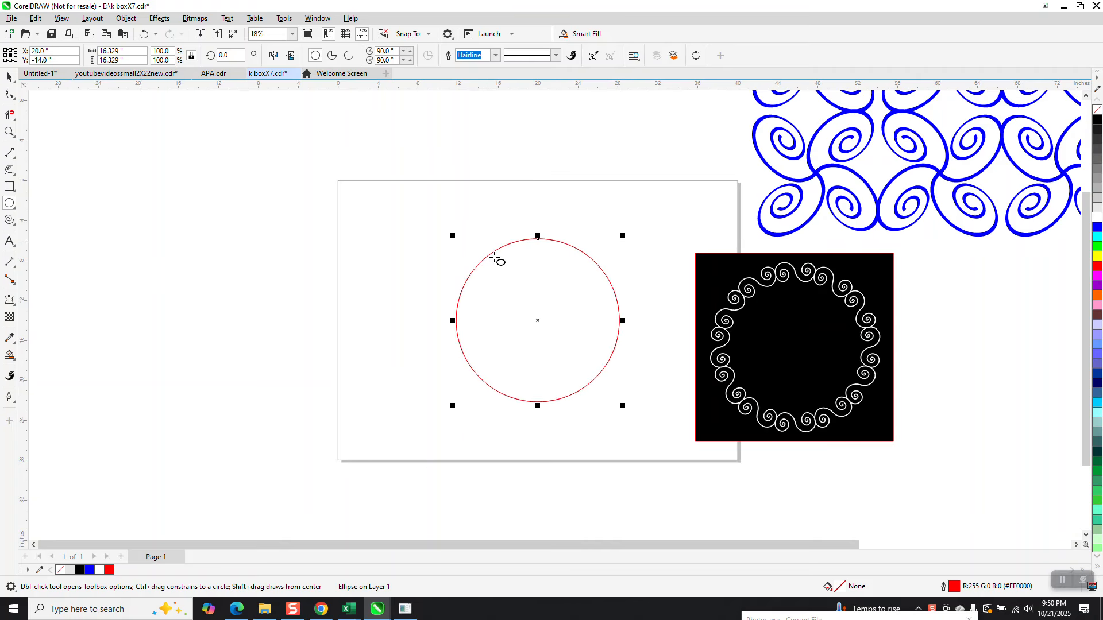
Step: Leave a smaller concentric copy inside the red circle and draw a vertical line through their centre
{"action": "left_click_drag", "start_coordinate": [622, 234], "coordinate": [605, 251]}
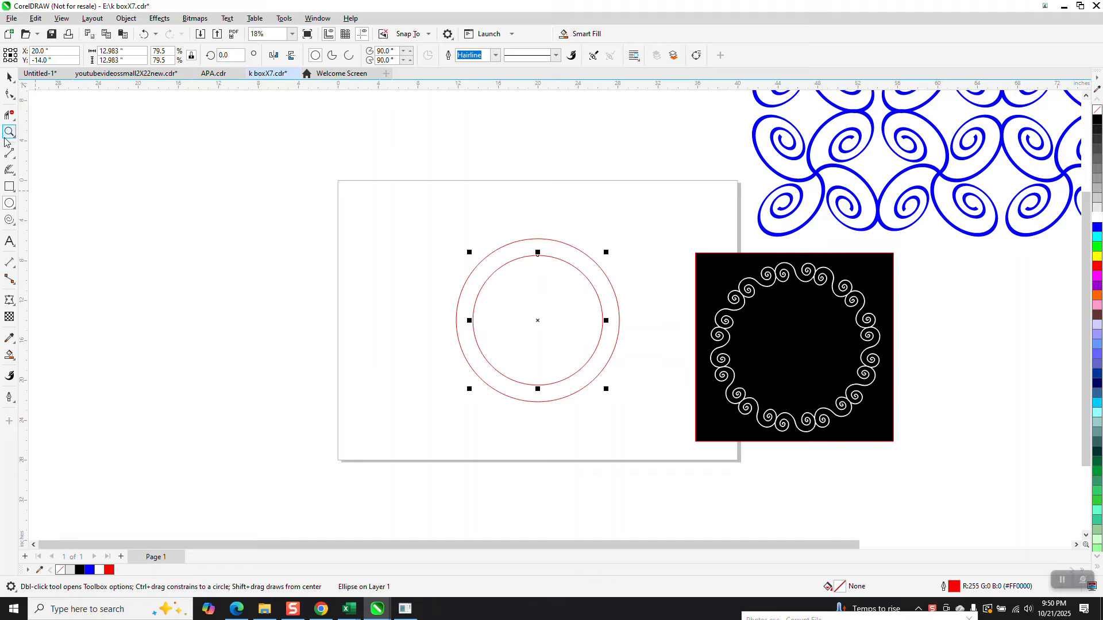
{"action": "left_click", "coordinate": [9, 152]}
{"action": "left_click_drag", "start_coordinate": [266, 190], "coordinate": [276, 429]}
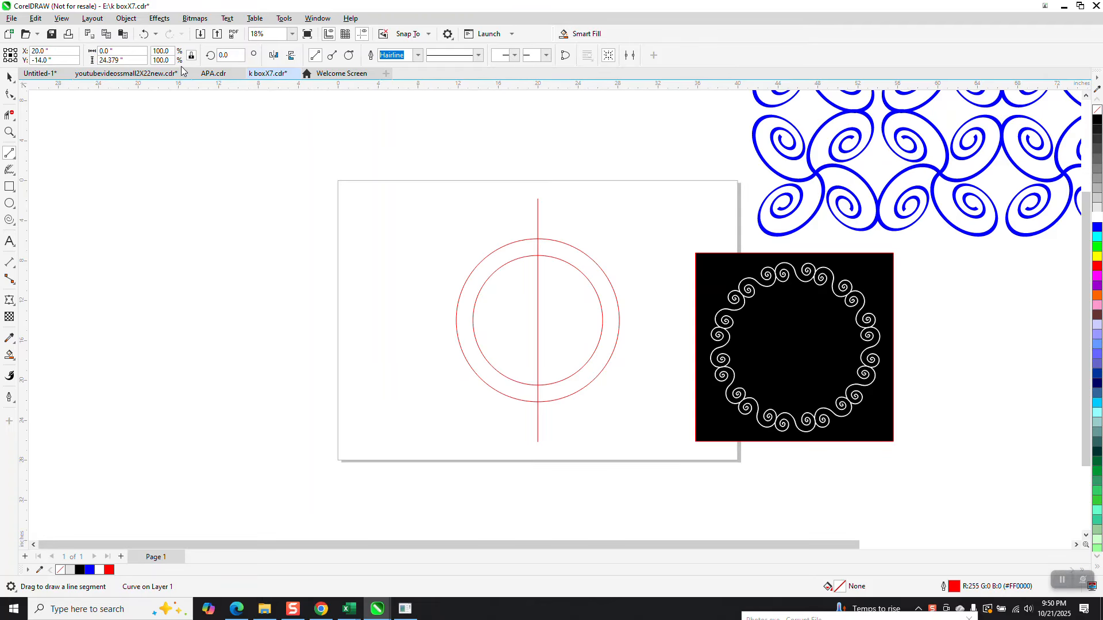
Step: Rotate the vertical line 15.2 degrees and add a horizontally mirrored copy, forming an X
{"action": "left_click", "coordinate": [226, 57]}
{"action": "type", "text": "15."}
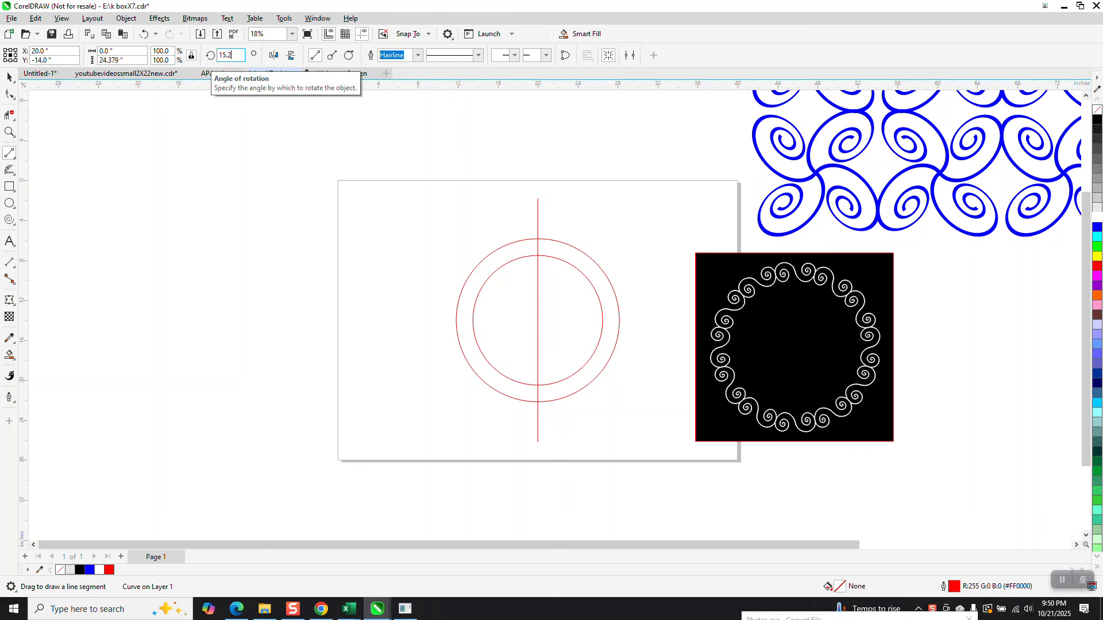
{"action": "type", "text": "2"}
{"action": "key", "text": "Return"}
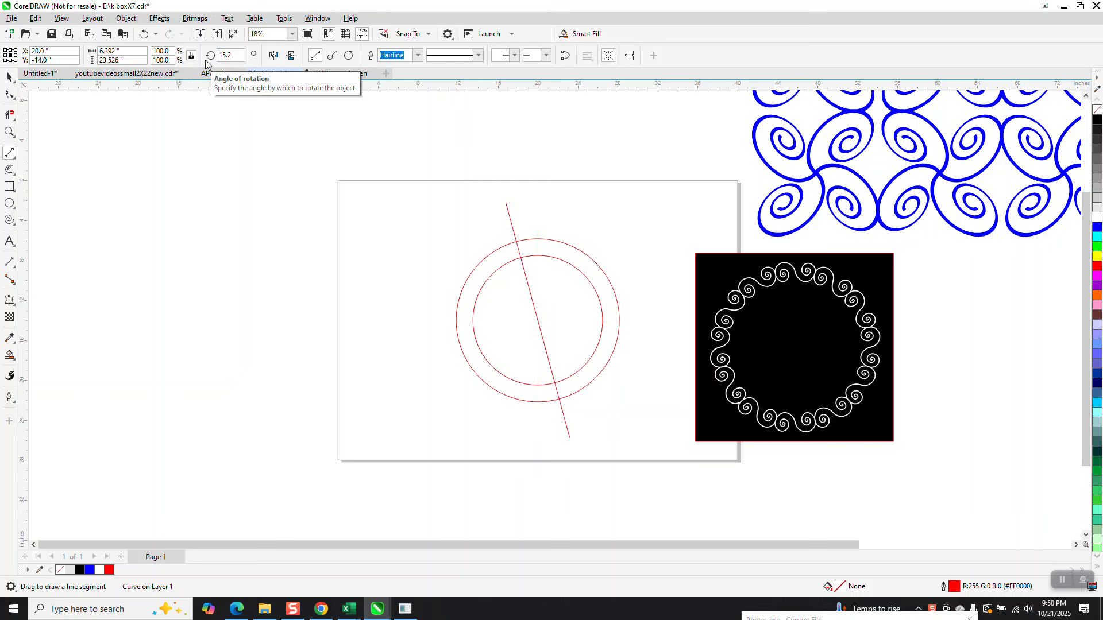
{"action": "left_click", "coordinate": [274, 56]}
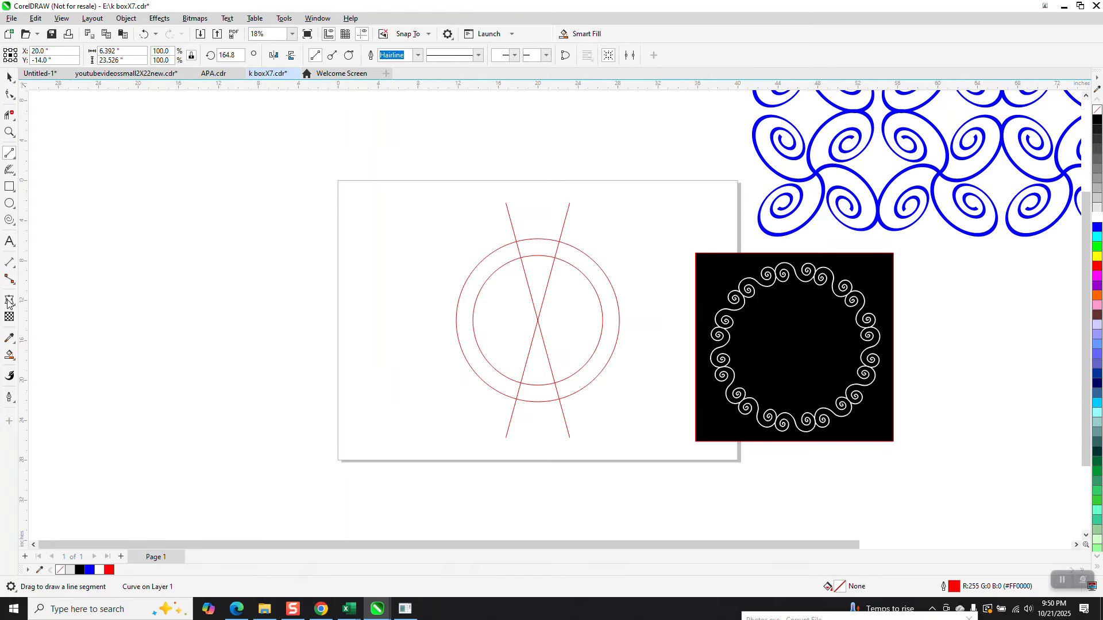
{"action": "left_click", "coordinate": [9, 354]}
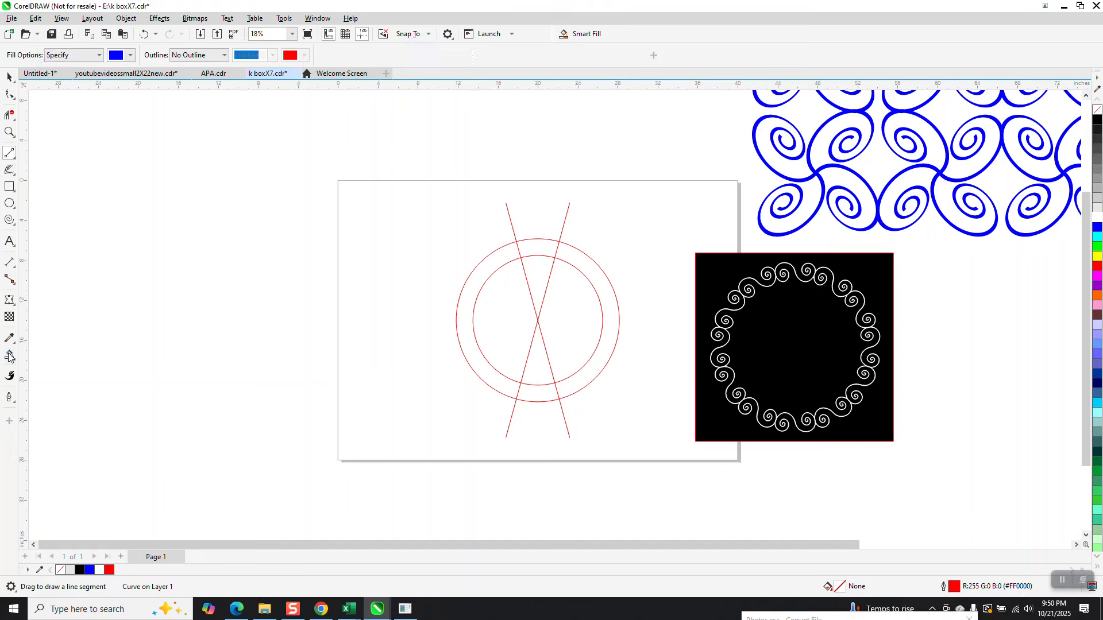
Step: Smart-fill the ring section between the lines into a wedge, move it left, and set its fill to none
{"action": "left_click", "coordinate": [542, 251]}
{"action": "key", "text": "Left"}
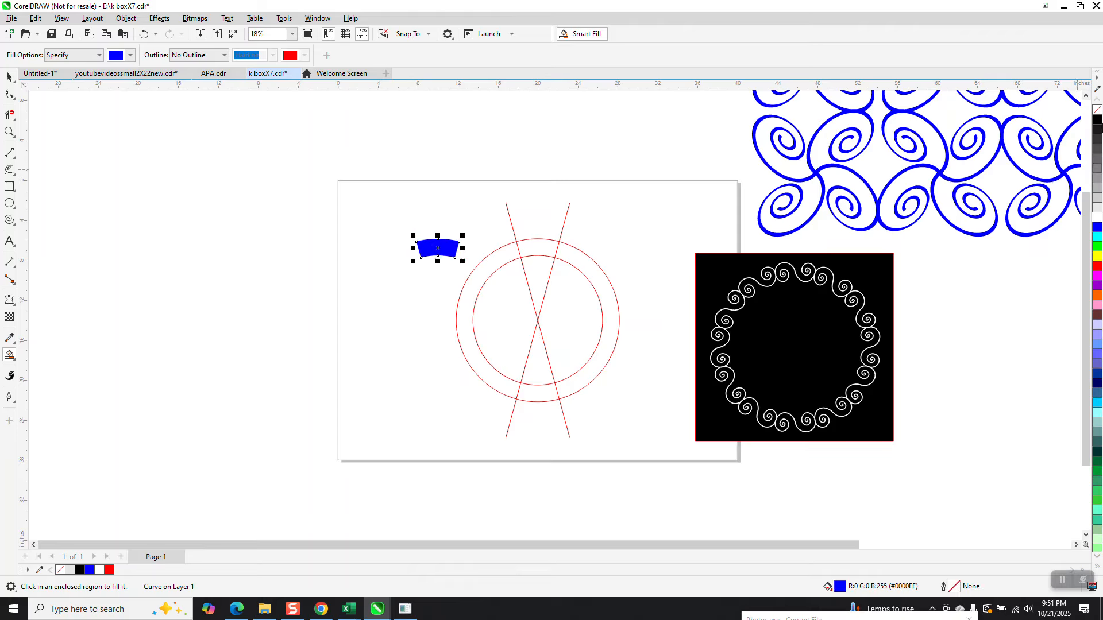
{"action": "left_click", "coordinate": [1097, 114]}
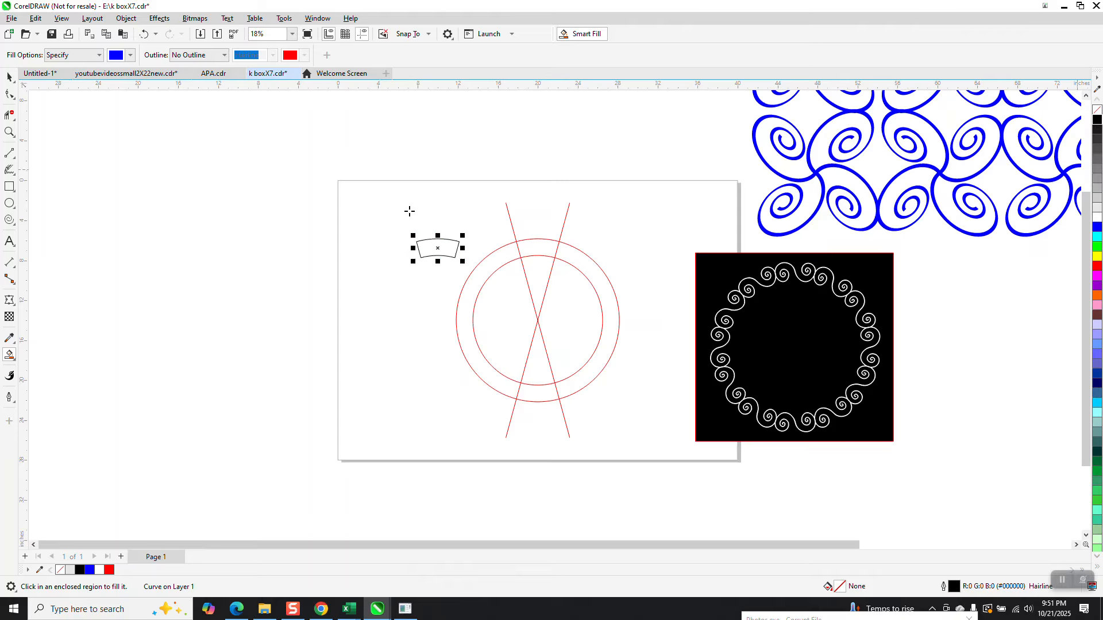
{"action": "left_click", "coordinate": [11, 222]}
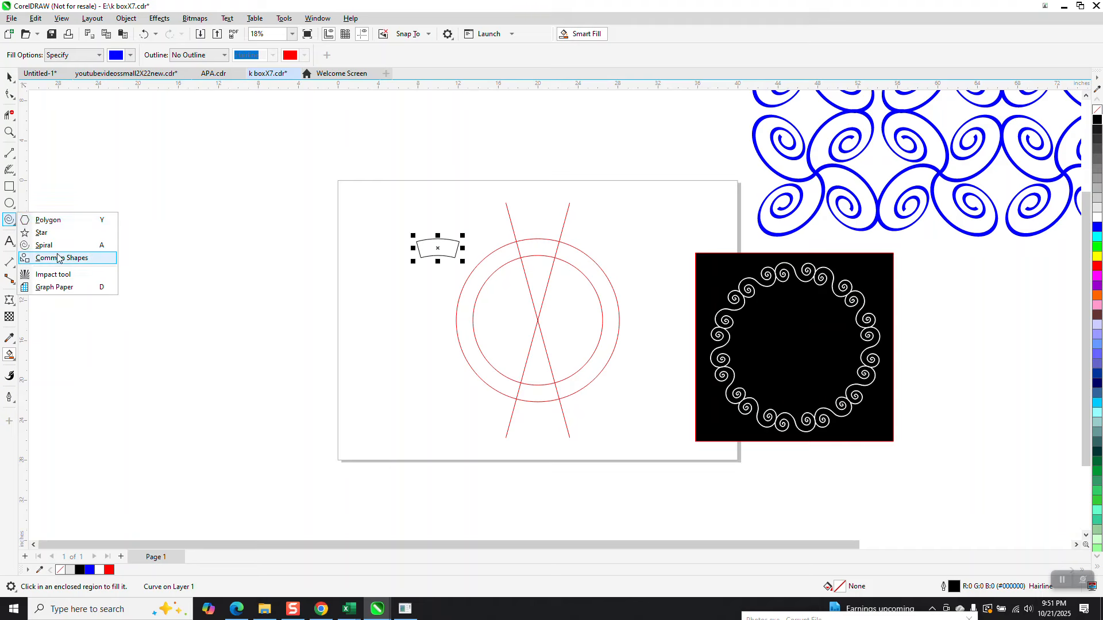
{"action": "left_click", "coordinate": [48, 245]}
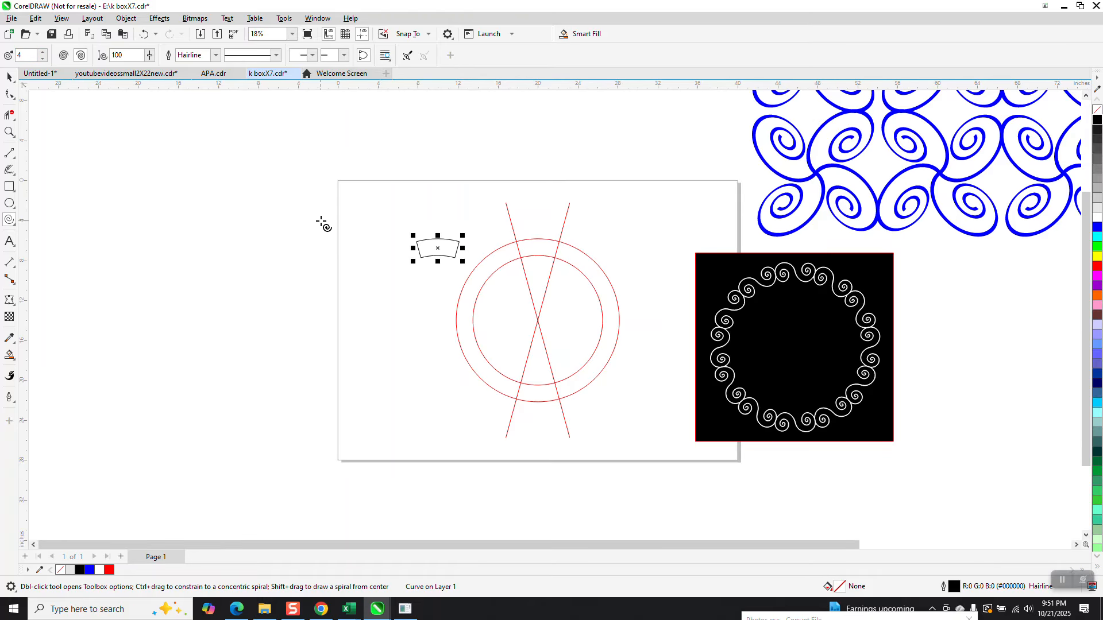
Step: Draw a four-revolution spiral left of the page and zoom into its inner loops
{"action": "left_click_drag", "start_coordinate": [321, 220], "coordinate": [277, 263]}
{"action": "left_click", "coordinate": [10, 132]}
{"action": "left_click_drag", "start_coordinate": [274, 216], "coordinate": [374, 275]}
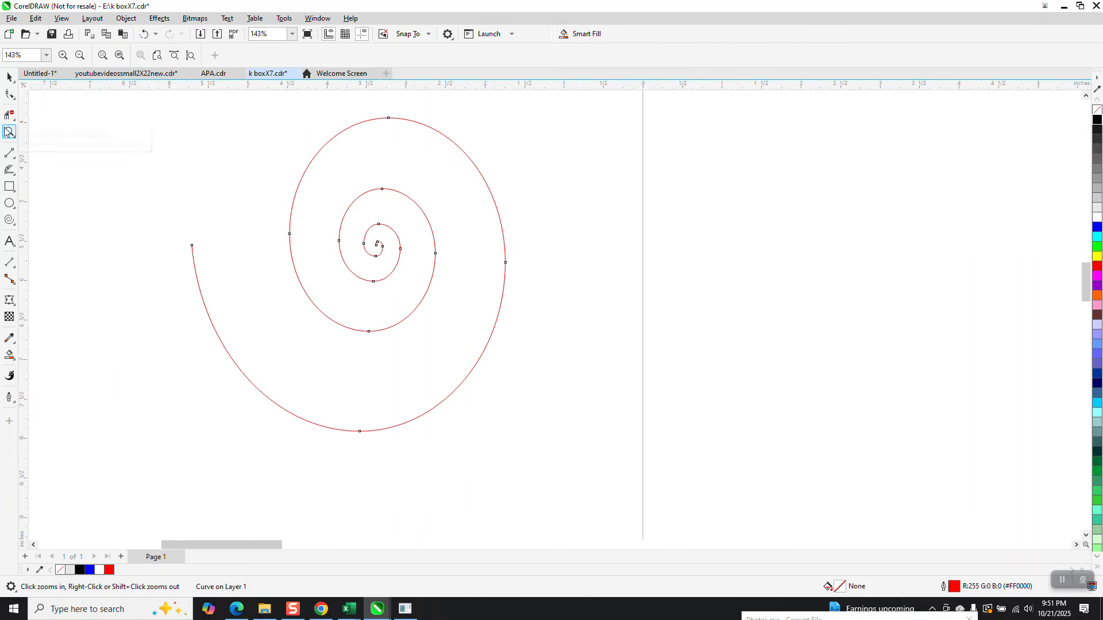
{"action": "left_click_drag", "start_coordinate": [271, 182], "coordinate": [465, 310]}
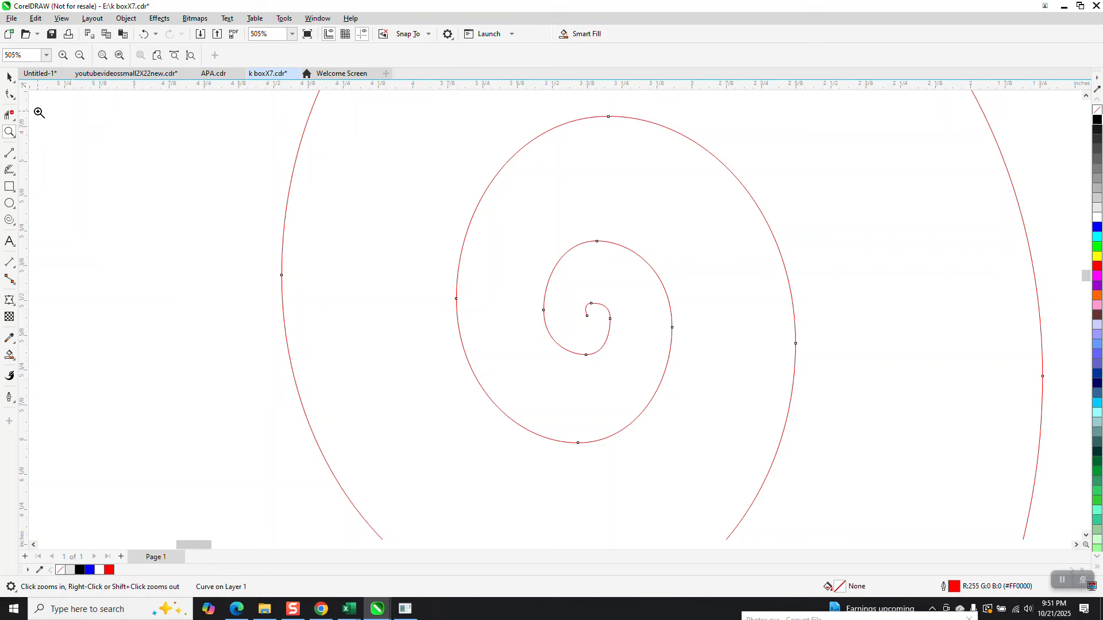
Step: Delete the node at the spiral's innermost tip, leaving a 15-node curve
{"action": "left_click", "coordinate": [9, 94]}
{"action": "left_click", "coordinate": [587, 317]}
{"action": "left_click", "coordinate": [589, 304]}
{"action": "key", "text": "Delete"}
{"action": "scroll", "coordinate": [527, 300], "scroll_direction": "down", "scroll_amount": 2}
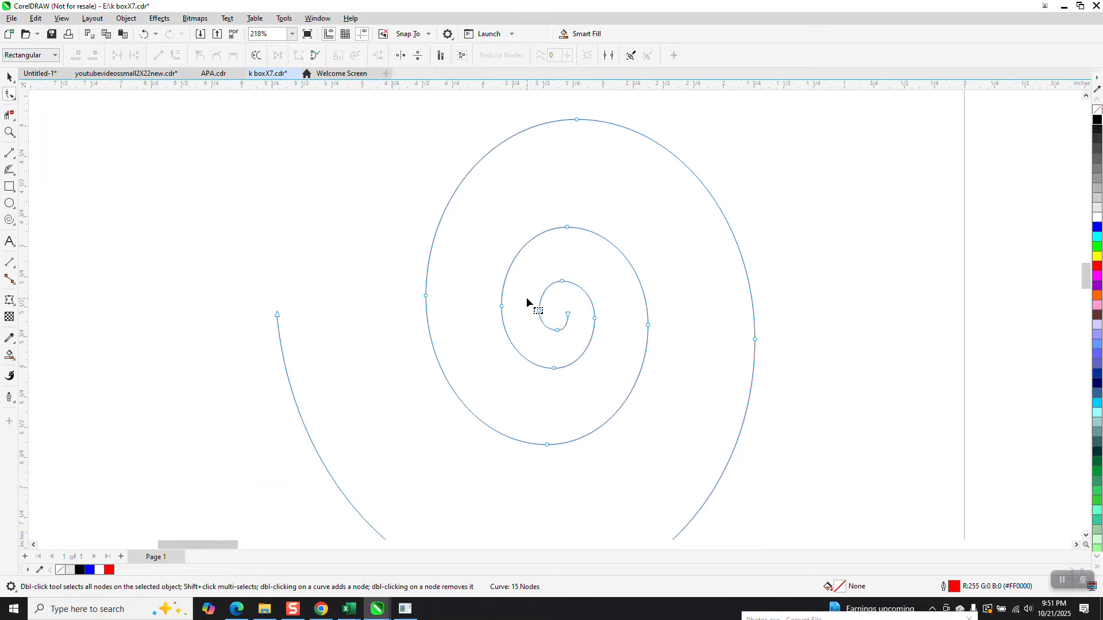
{"action": "scroll", "coordinate": [516, 291], "scroll_direction": "down", "scroll_amount": 1}
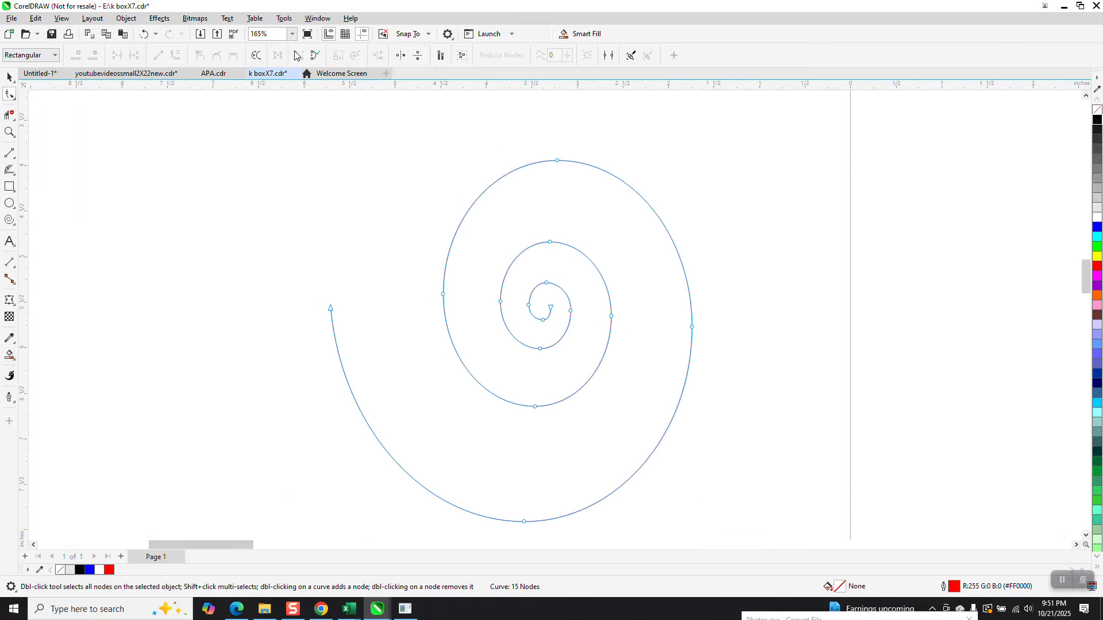
{"action": "left_click", "coordinate": [9, 77]}
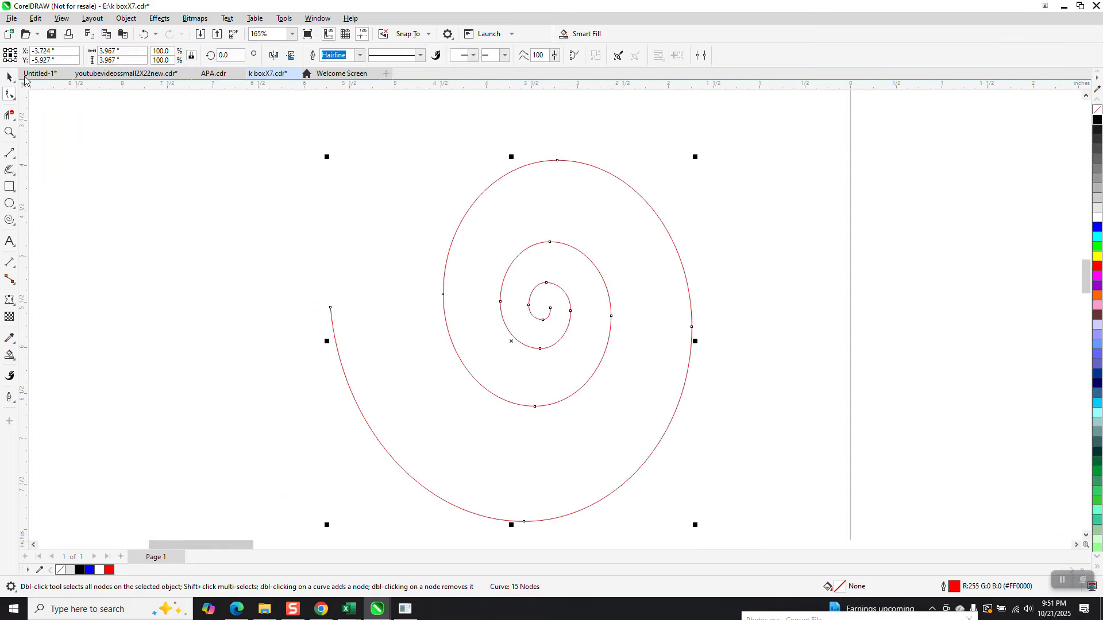
Step: Set the spiral's outline width to 10 pt after briefly trying 36 pt
{"action": "left_click", "coordinate": [361, 56]}
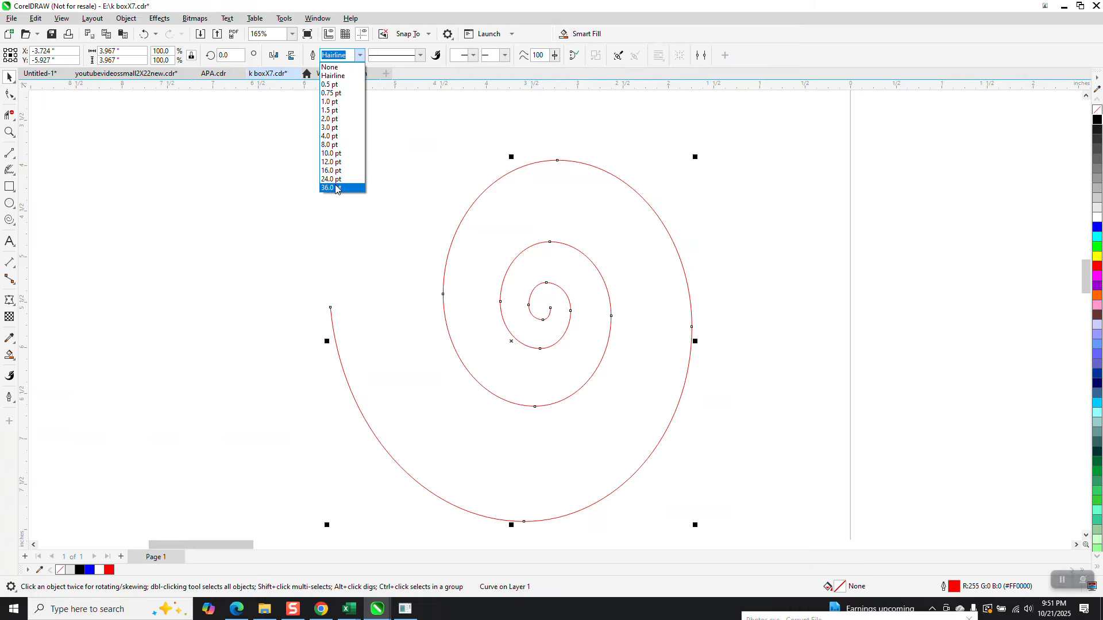
{"action": "left_click", "coordinate": [331, 188]}
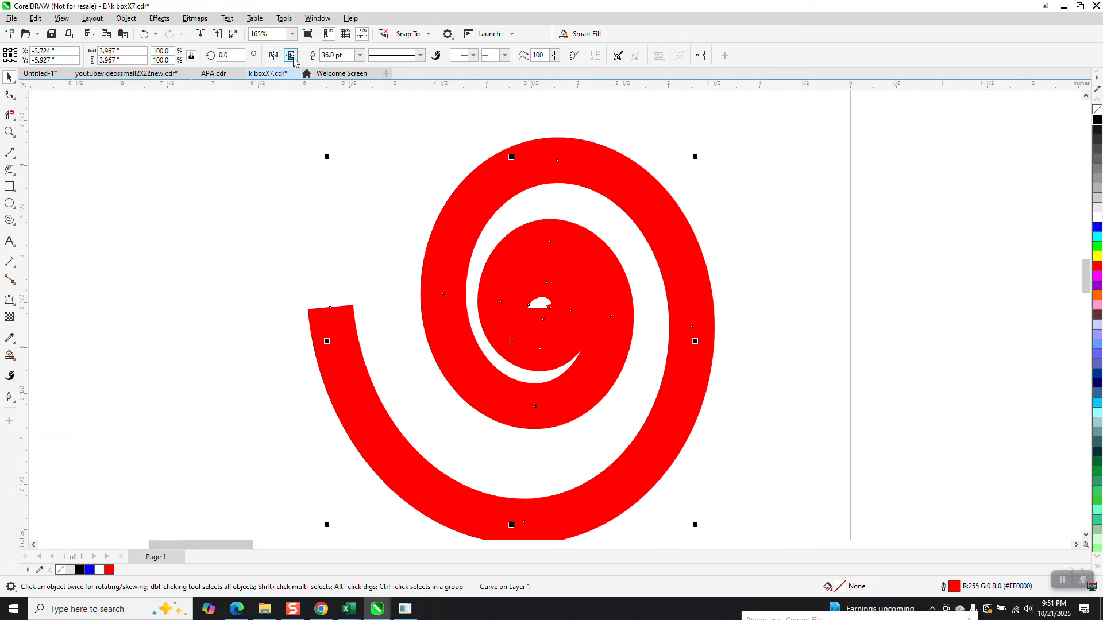
{"action": "left_click", "coordinate": [362, 57]}
{"action": "left_click", "coordinate": [331, 154]}
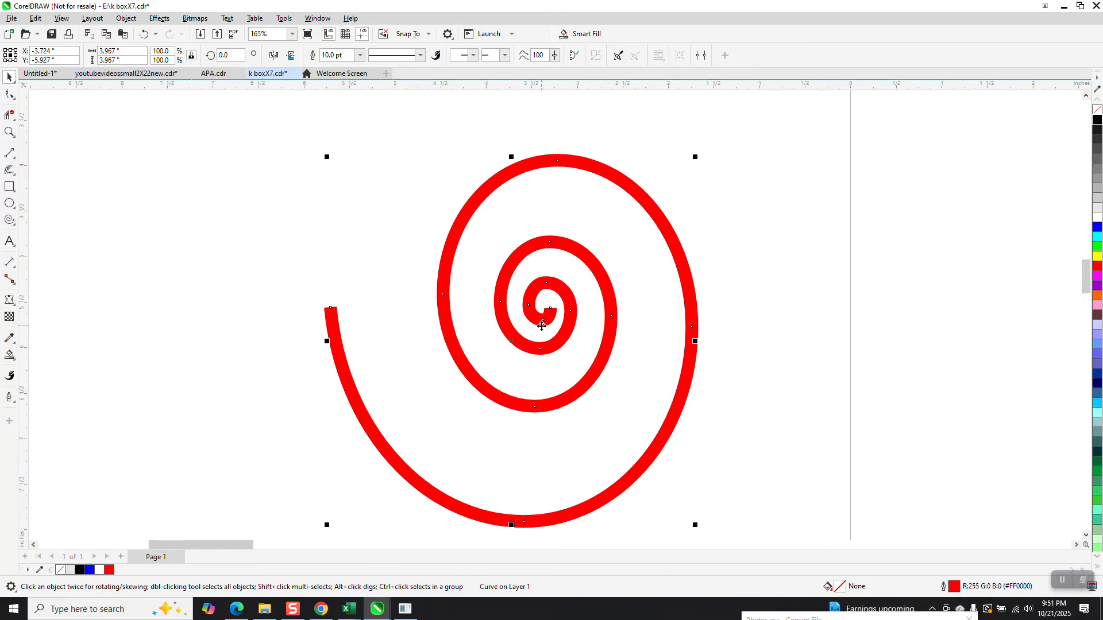
Step: Delete one more inner end node, leaving 14 nodes, and select the whole spiral
{"action": "left_click", "coordinate": [9, 132]}
{"action": "left_click_drag", "start_coordinate": [544, 274], "coordinate": [592, 369]}
{"action": "left_click", "coordinate": [10, 94]}
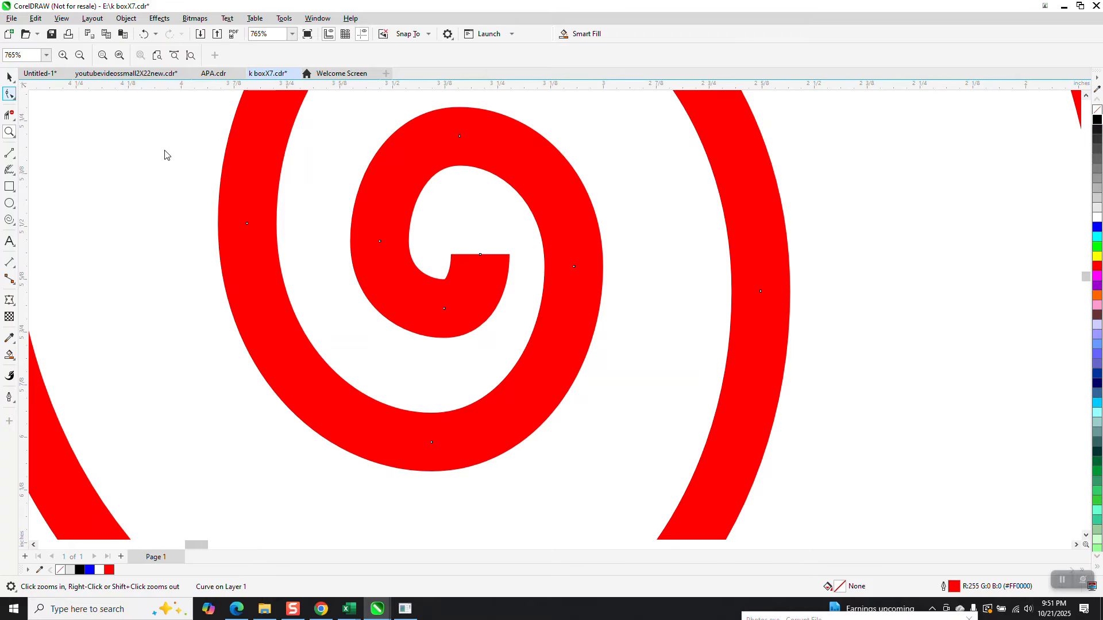
{"action": "left_click", "coordinate": [480, 254]}
{"action": "key", "text": "Delete"}
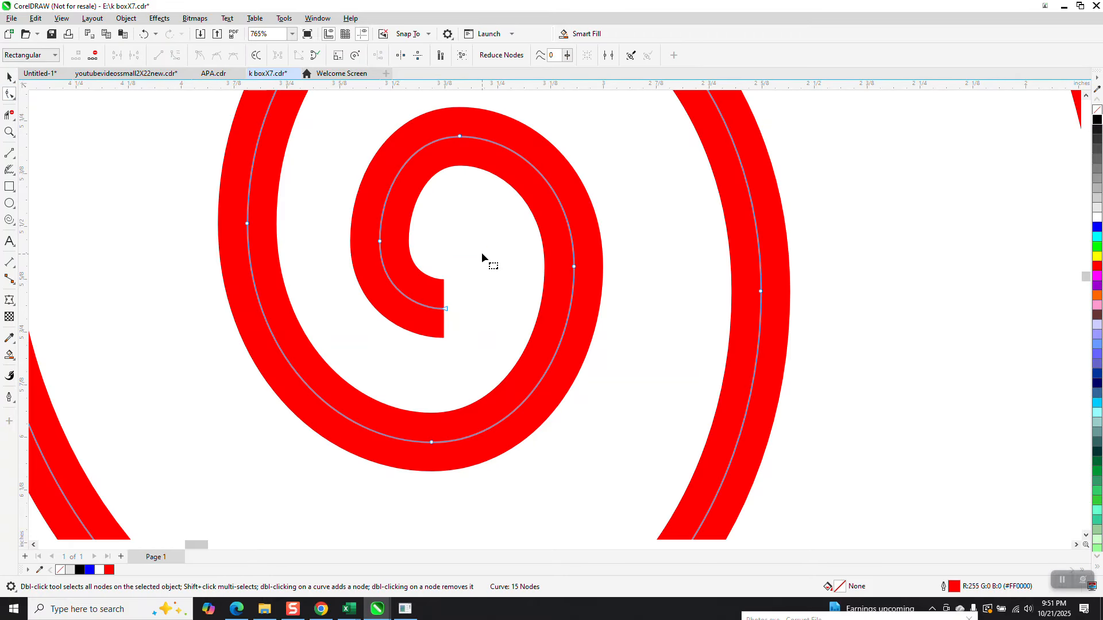
{"action": "scroll", "coordinate": [463, 294], "scroll_direction": "down", "scroll_amount": 5}
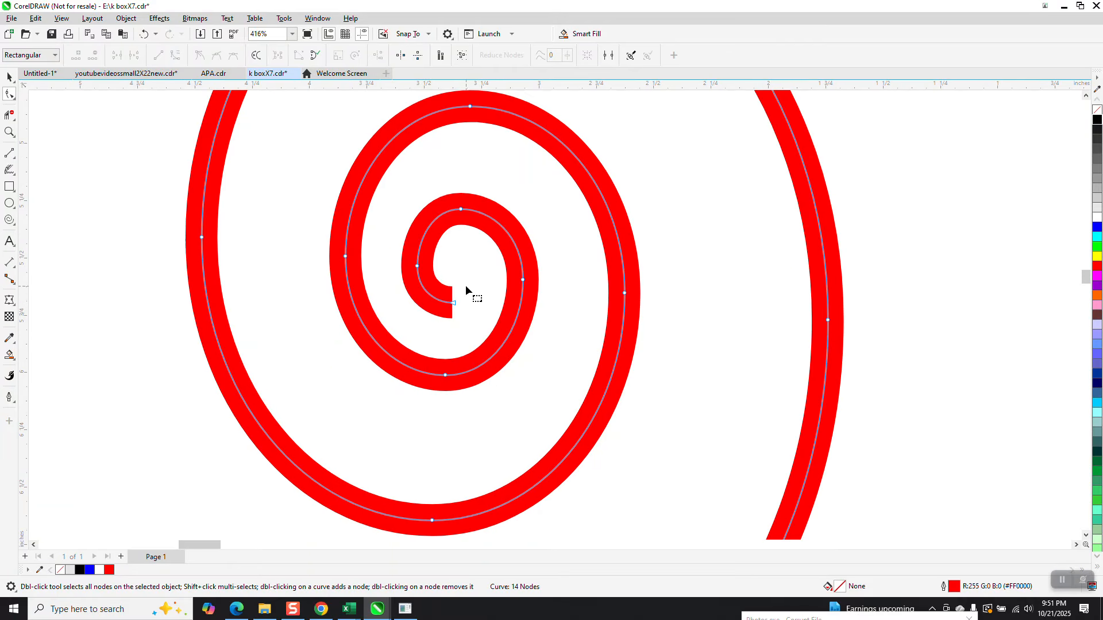
{"action": "scroll", "coordinate": [458, 295], "scroll_direction": "down", "scroll_amount": 1}
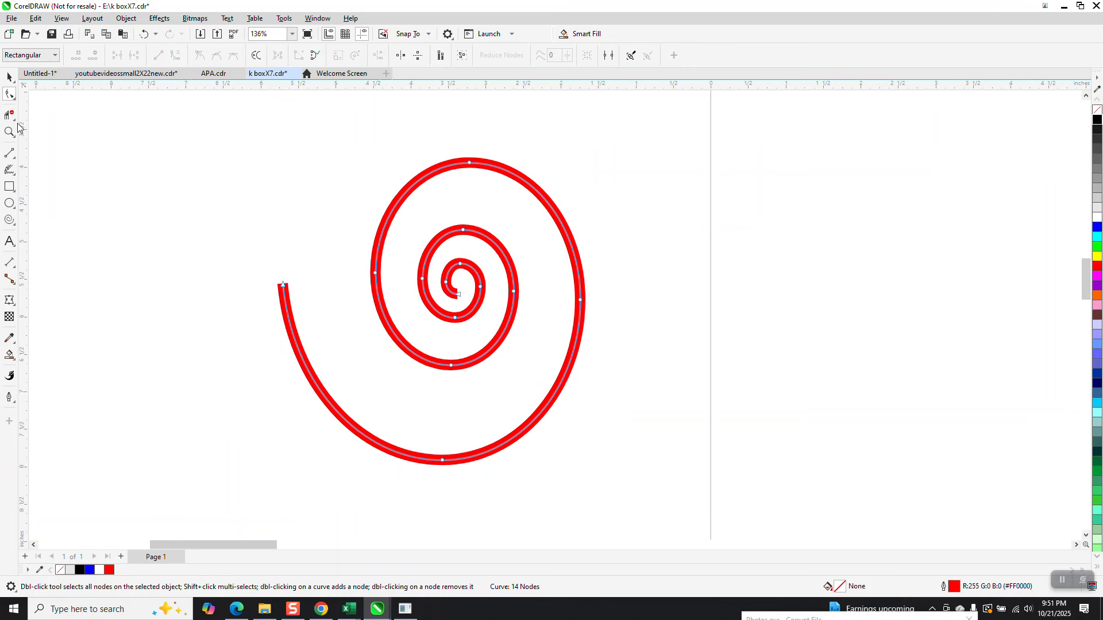
{"action": "left_click", "coordinate": [9, 76]}
{"action": "left_click_drag", "start_coordinate": [234, 127], "coordinate": [638, 481]}
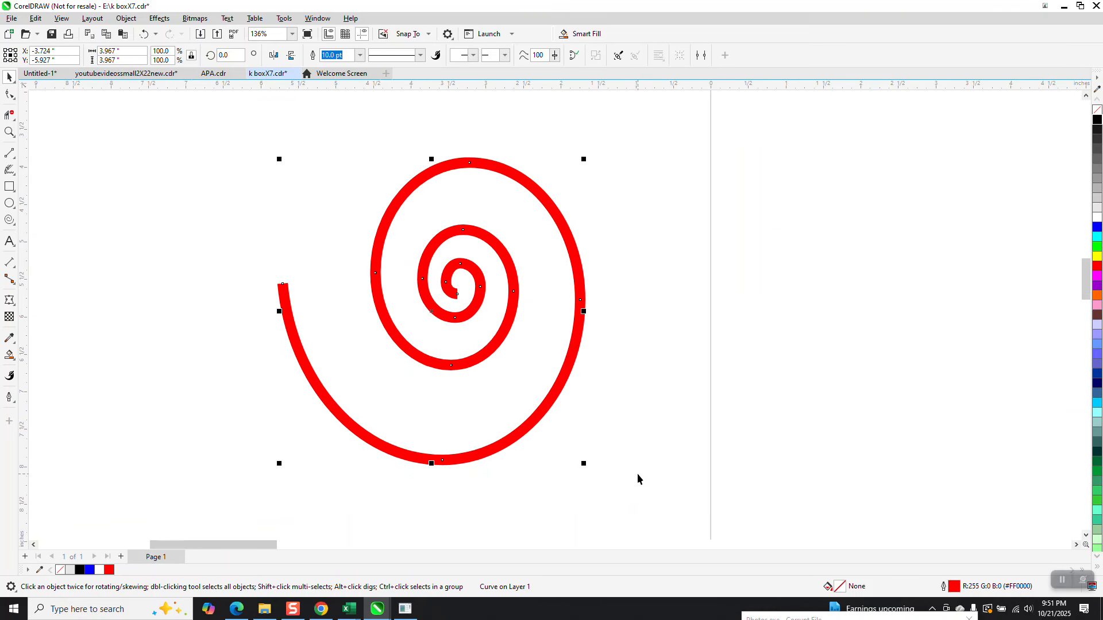
{"action": "key", "text": "F12"}
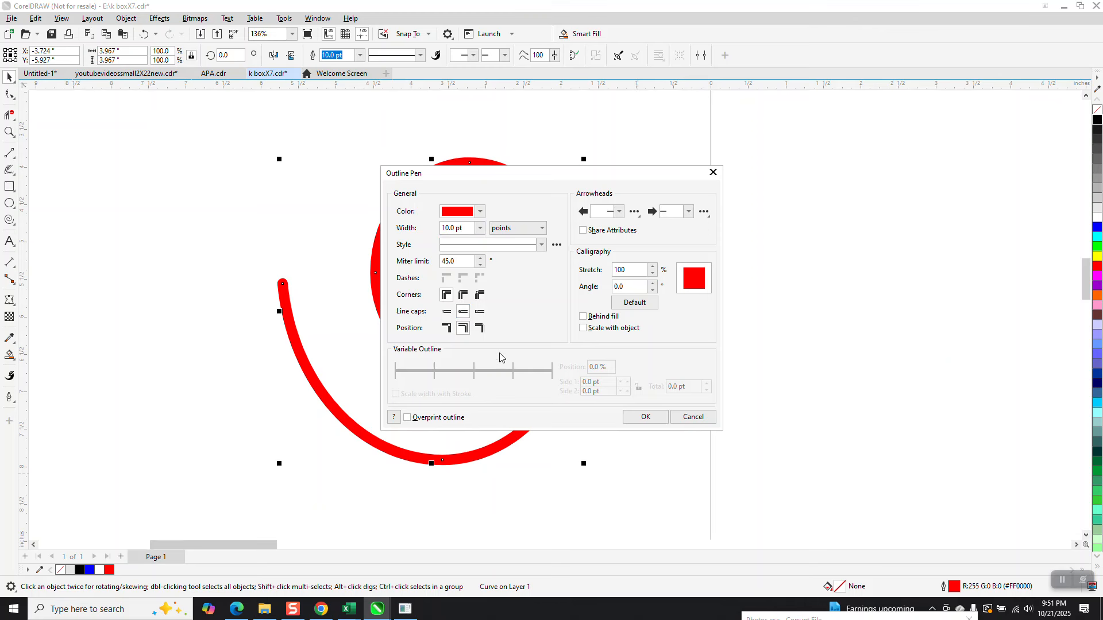
{"action": "left_click", "coordinate": [629, 418]}
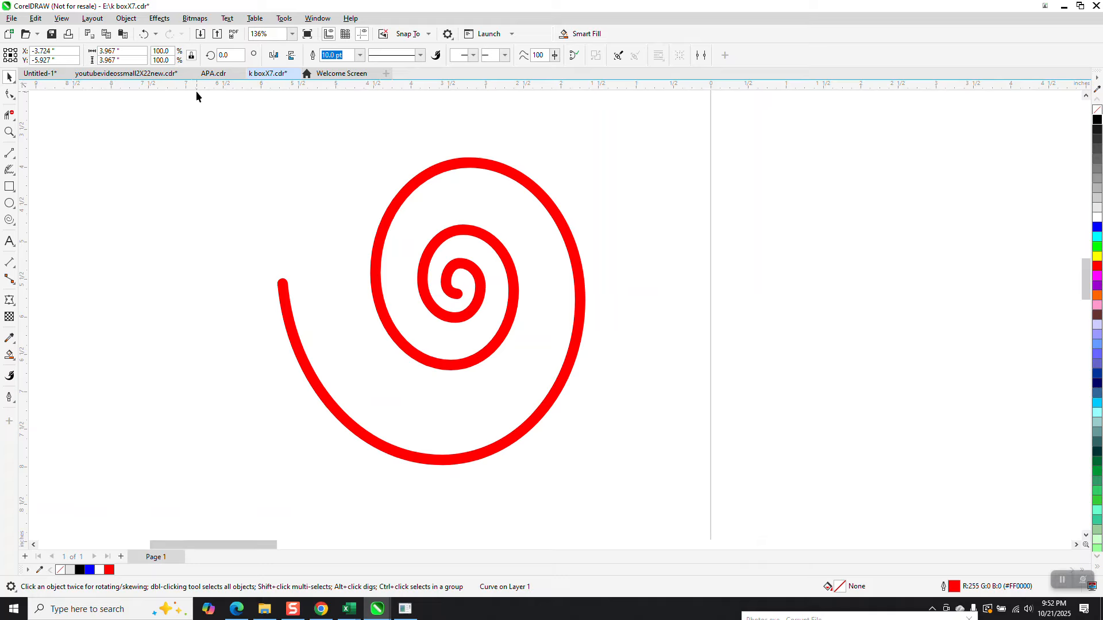
Step: Convert the spiral's outline to an object with no fill and a thin black outline
{"action": "left_click", "coordinate": [285, 281]}
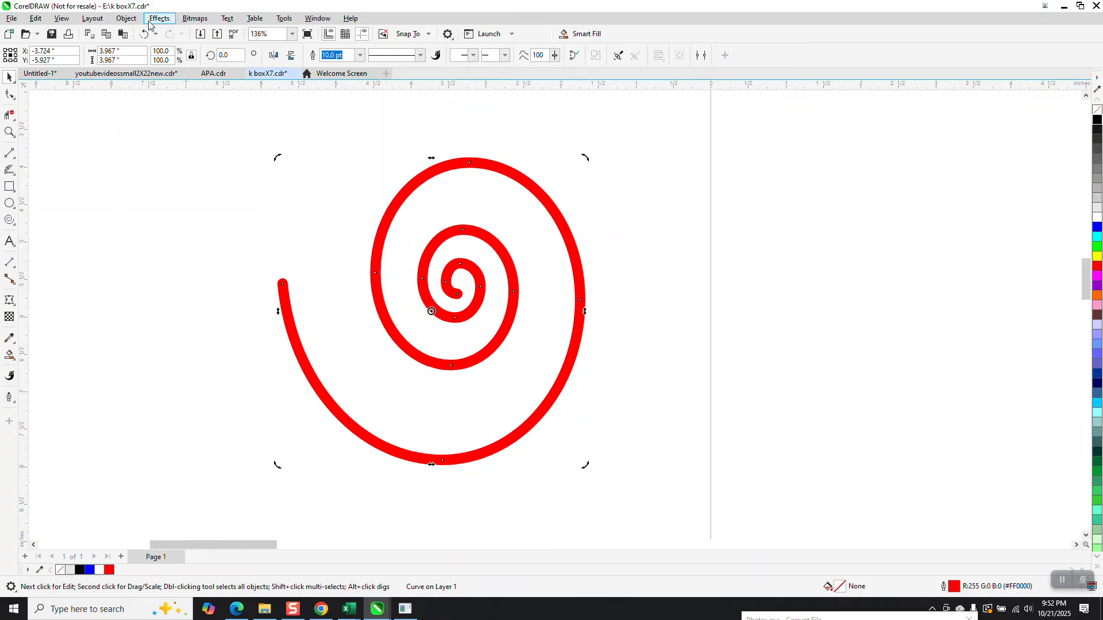
{"action": "left_click", "coordinate": [126, 18]}
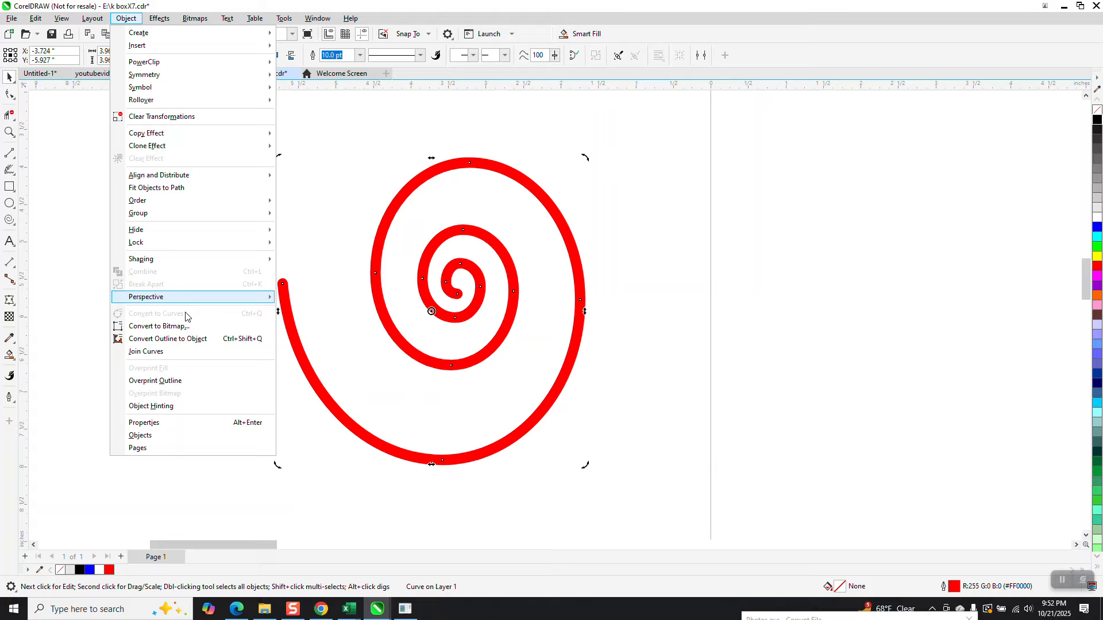
{"action": "left_click", "coordinate": [190, 340]}
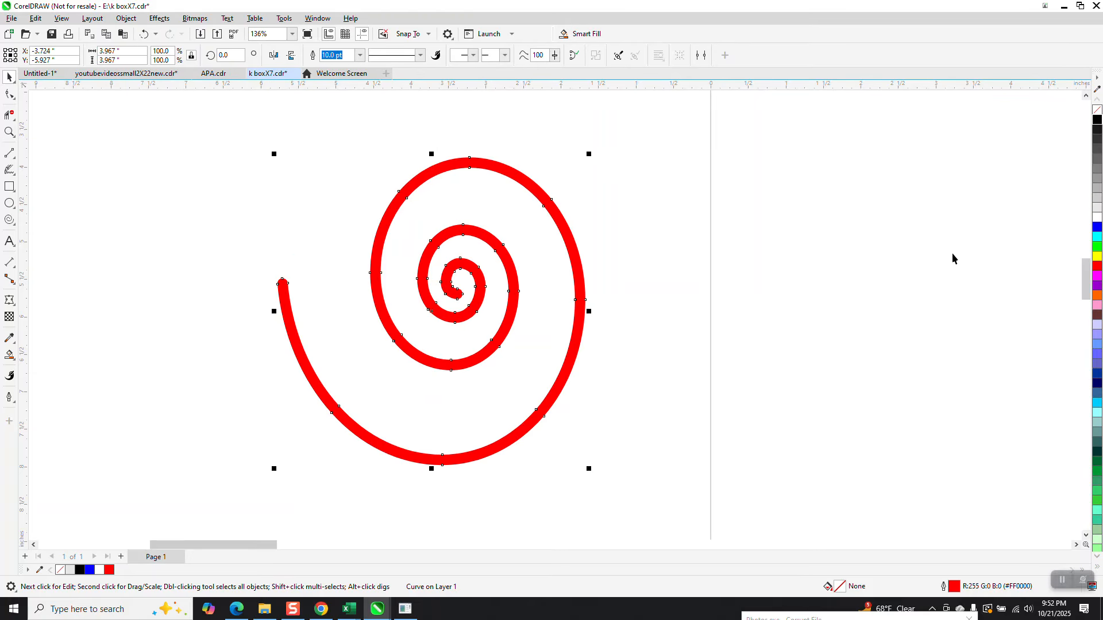
{"action": "left_click", "coordinate": [1096, 112]}
{"action": "right_click", "coordinate": [1096, 119]}
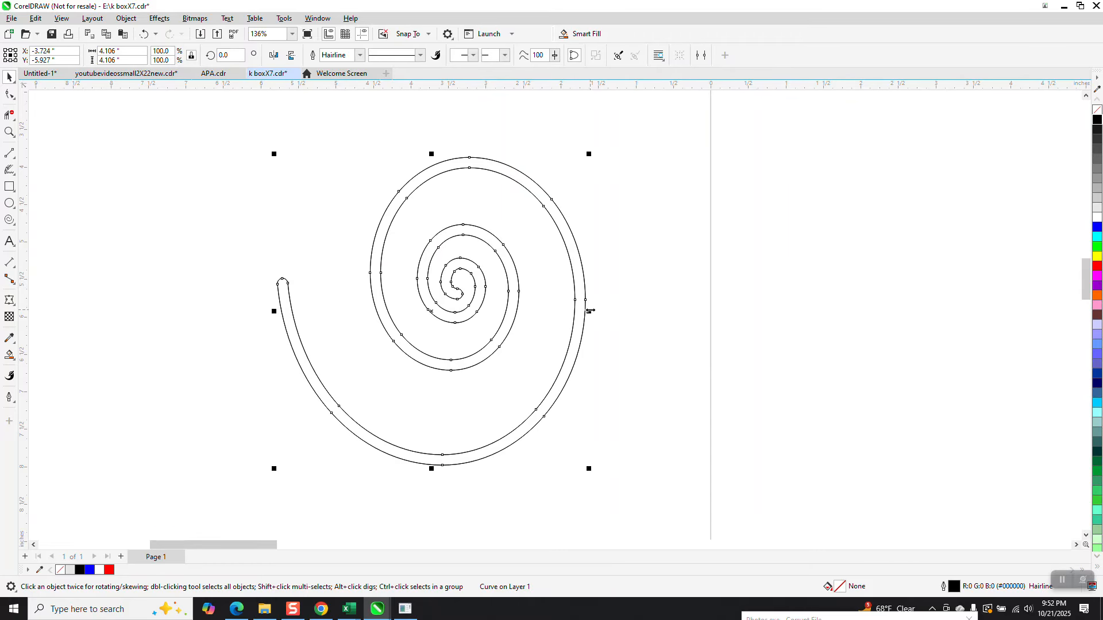
Step: Make a mirrored copy of the spiral to the left and flip it vertically
{"action": "left_click_drag", "start_coordinate": [590, 311], "coordinate": [32, 310]}
{"action": "scroll", "coordinate": [443, 318], "scroll_direction": "down", "scroll_amount": 2}
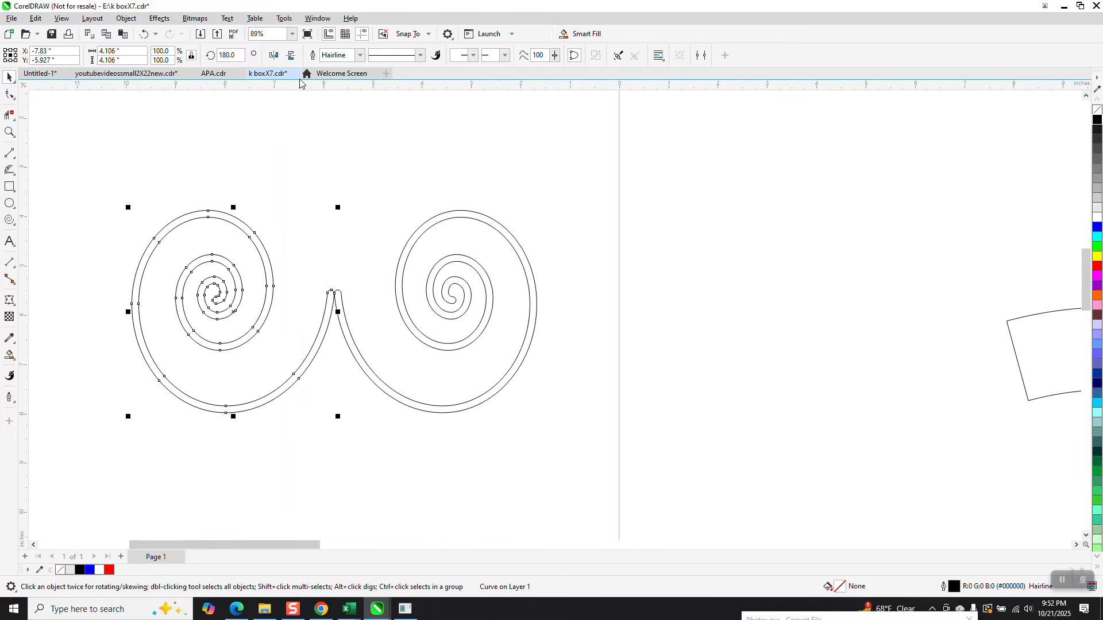
{"action": "left_click", "coordinate": [292, 57]}
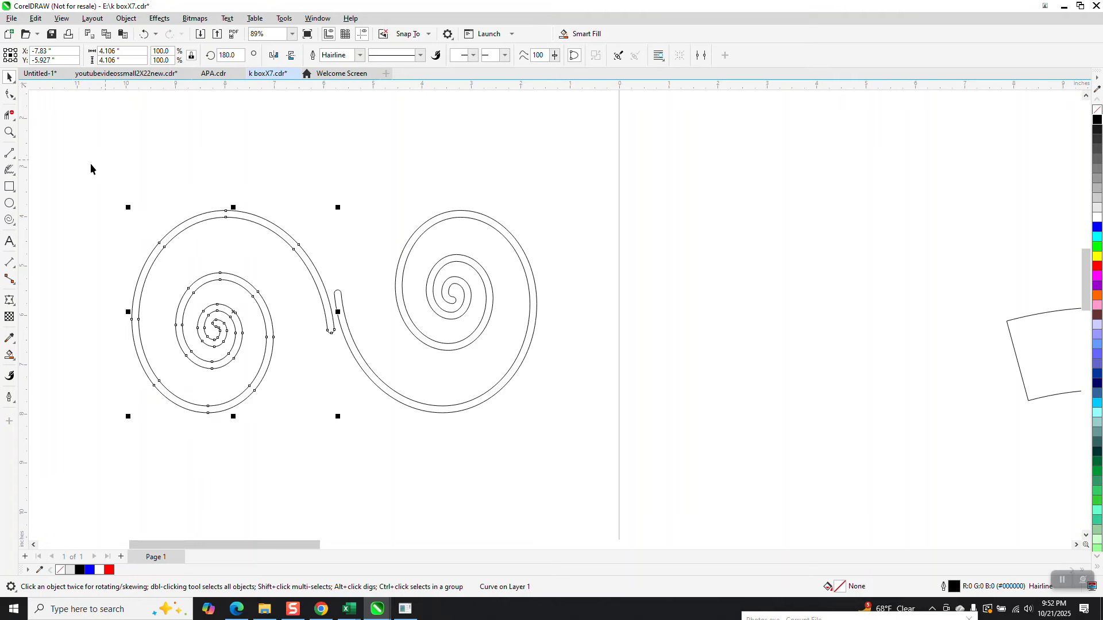
Step: Move the copy so the spiral ends meet, then weld both spirals into one curve
{"action": "left_click", "coordinate": [10, 132]}
{"action": "left_click_drag", "start_coordinate": [208, 208], "coordinate": [559, 426]}
{"action": "left_click", "coordinate": [10, 77]}
{"action": "left_click_drag", "start_coordinate": [450, 314], "coordinate": [469, 309]}
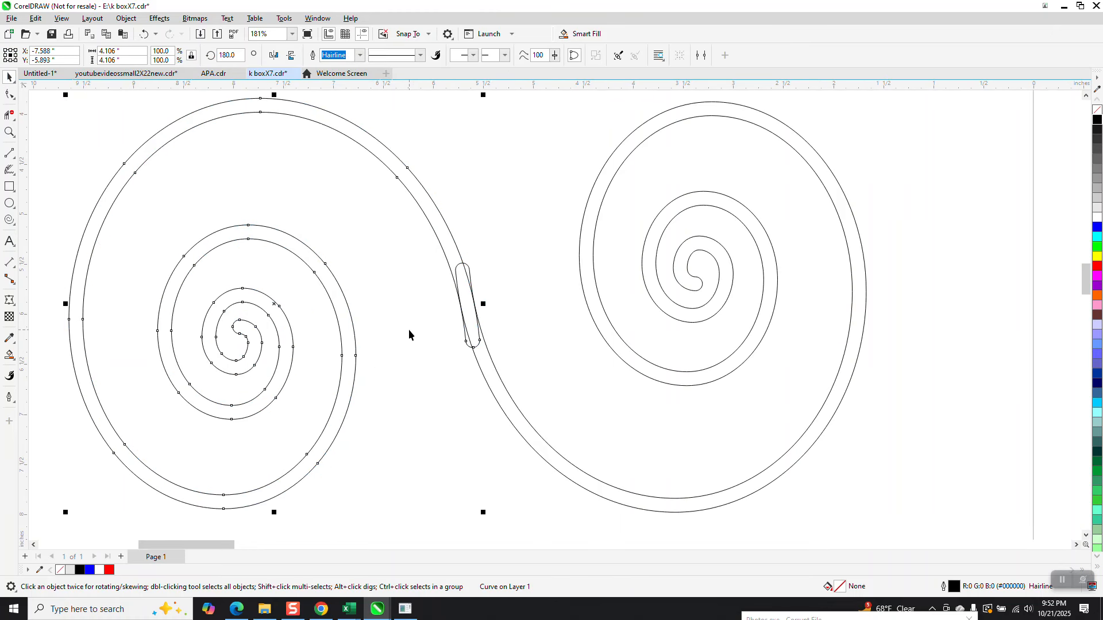
{"action": "scroll", "coordinate": [409, 325], "scroll_direction": "down", "scroll_amount": 4}
{"action": "left_click_drag", "start_coordinate": [209, 183], "coordinate": [754, 468]}
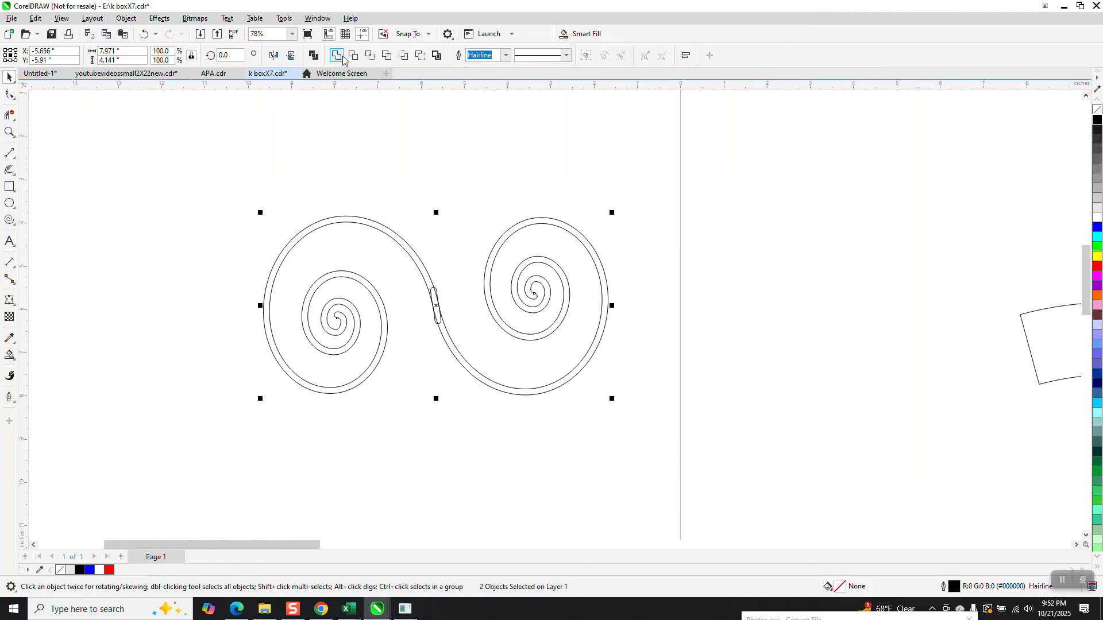
{"action": "left_click", "coordinate": [340, 58]}
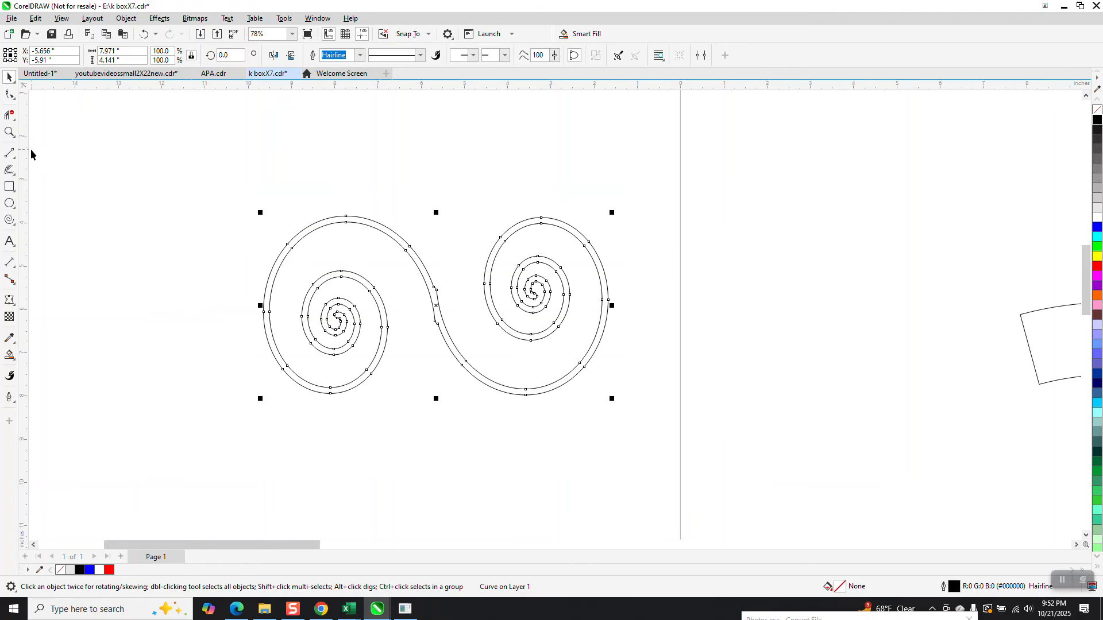
Step: Delete the junction nodes and adjust curvature for a smooth S-shaped join
{"action": "left_click", "coordinate": [9, 132]}
{"action": "left_click", "coordinate": [462, 330]}
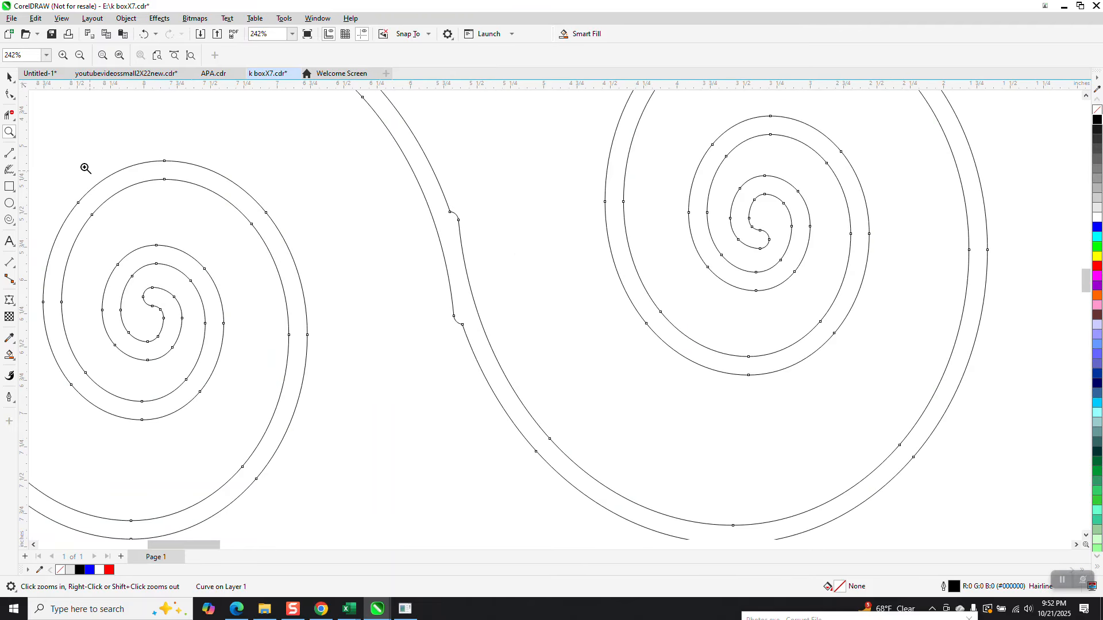
{"action": "left_click", "coordinate": [9, 95]}
{"action": "left_click_drag", "start_coordinate": [443, 349], "coordinate": [401, 355]}
{"action": "key", "text": "Delete"}
{"action": "scroll", "coordinate": [408, 333], "scroll_direction": "down", "scroll_amount": 1}
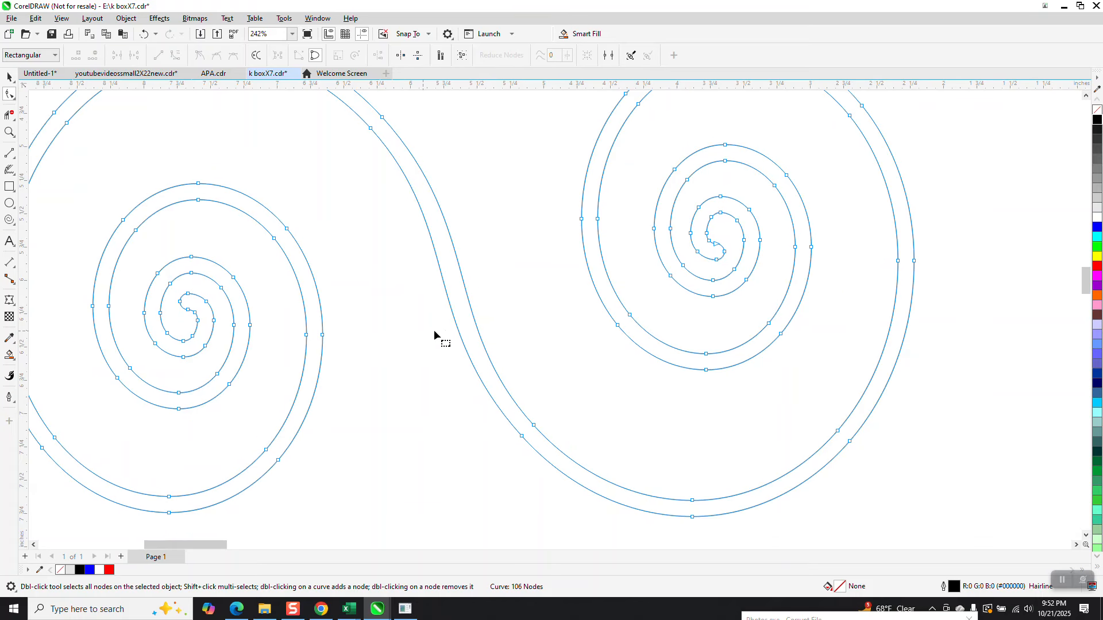
{"action": "left_click", "coordinate": [534, 426]}
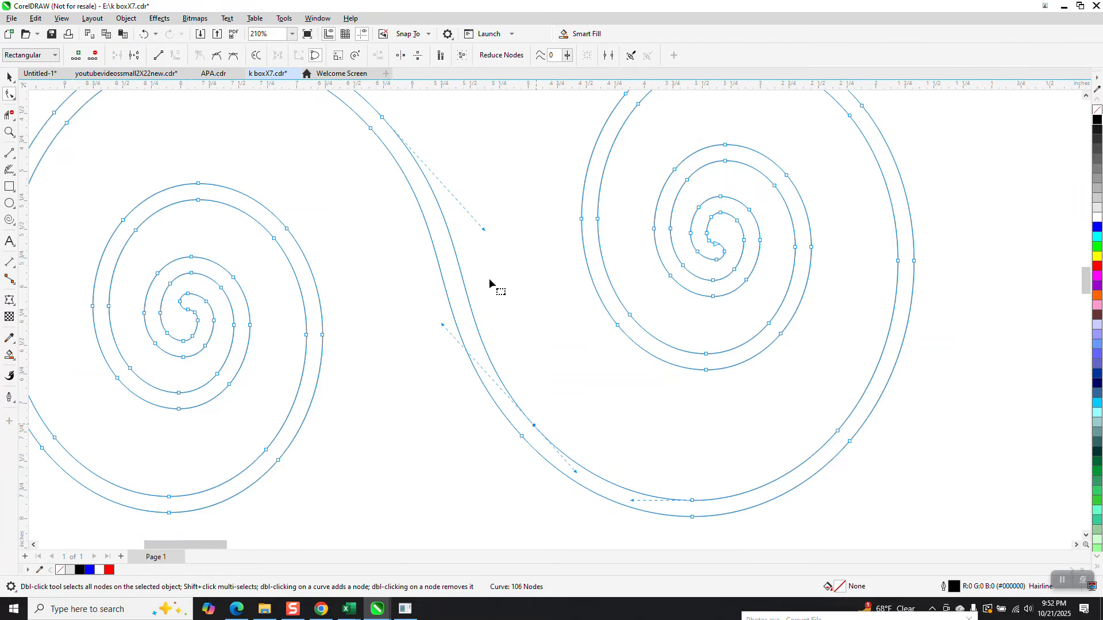
{"action": "mouse_move", "coordinate": [483, 229]}
{"action": "left_mouse_down"}
{"action": "mouse_move", "coordinate": [494, 256]}
{"action": "mouse_move", "coordinate": [481, 236]}
{"action": "left_mouse_up"}
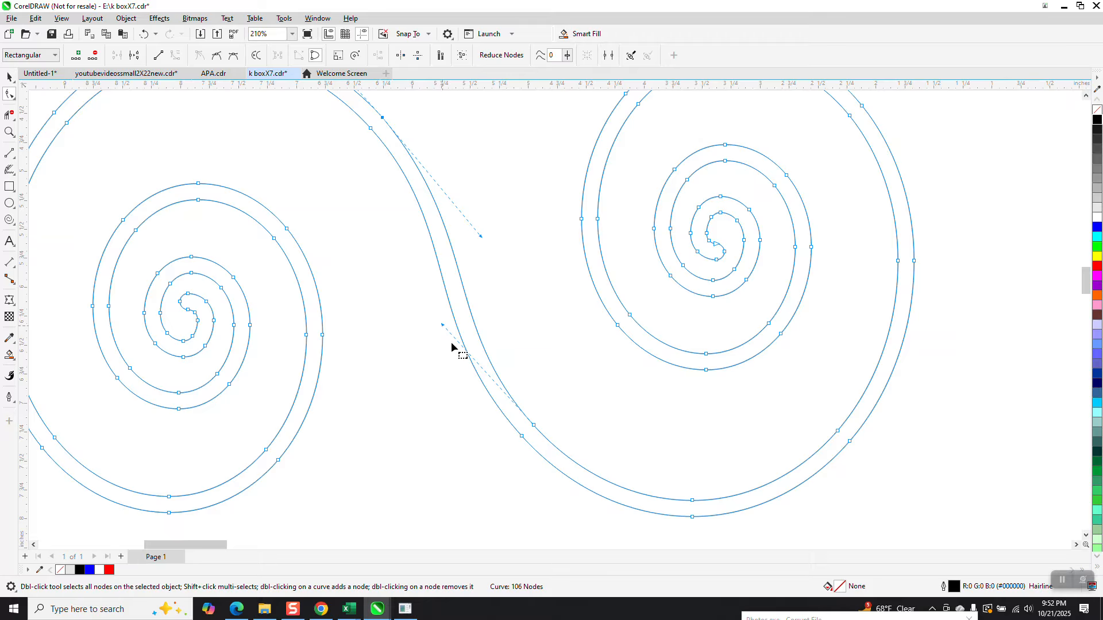
{"action": "scroll", "coordinate": [423, 327], "scroll_direction": "down", "scroll_amount": 4}
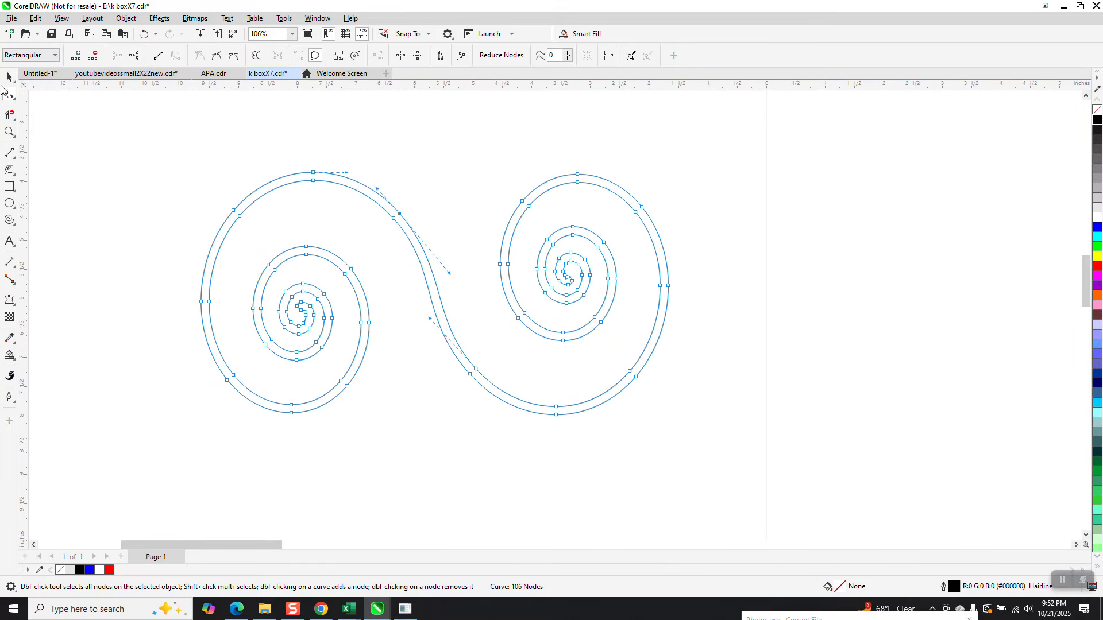
Step: Shrink the double scroll to 57.1% and place it above the trapezoid
{"action": "left_click", "coordinate": [9, 78]}
{"action": "scroll", "coordinate": [202, 254], "scroll_direction": "down", "scroll_amount": 1}
{"action": "scroll", "coordinate": [387, 258], "scroll_direction": "down", "scroll_amount": 1}
{"action": "key", "text": "space"}
{"action": "scroll", "coordinate": [471, 219], "scroll_direction": "down", "scroll_amount": 1}
{"action": "left_click_drag", "start_coordinate": [471, 220], "coordinate": [380, 266]}
{"action": "left_click_drag", "start_coordinate": [350, 302], "coordinate": [811, 240]}
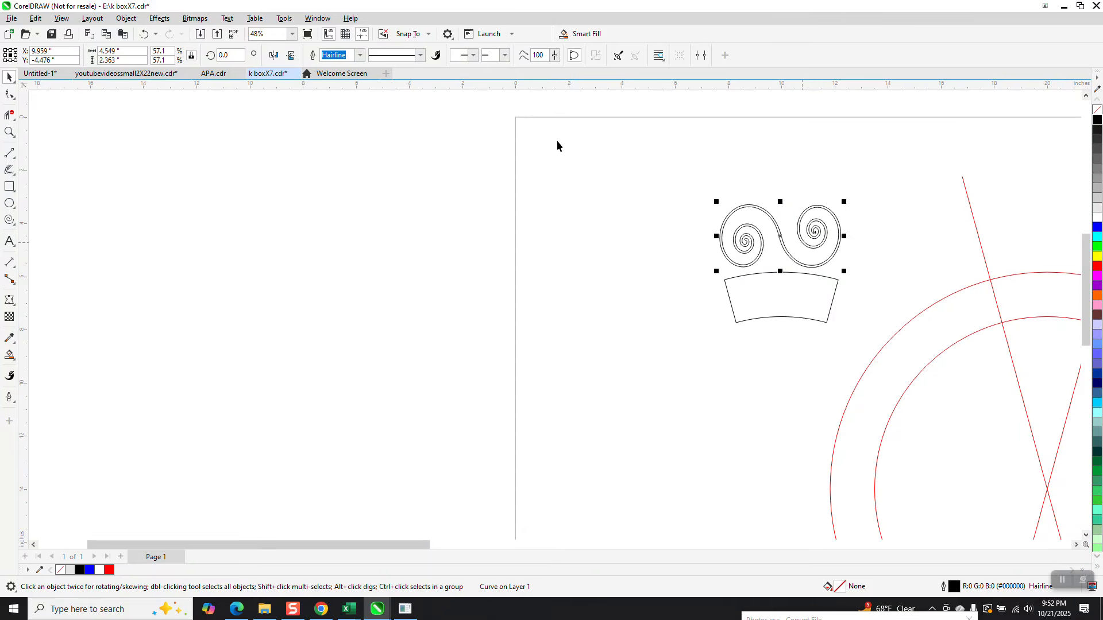
Step: Apply an envelope to the double scroll, created from the trapezoid shape
{"action": "left_click", "coordinate": [159, 18]}
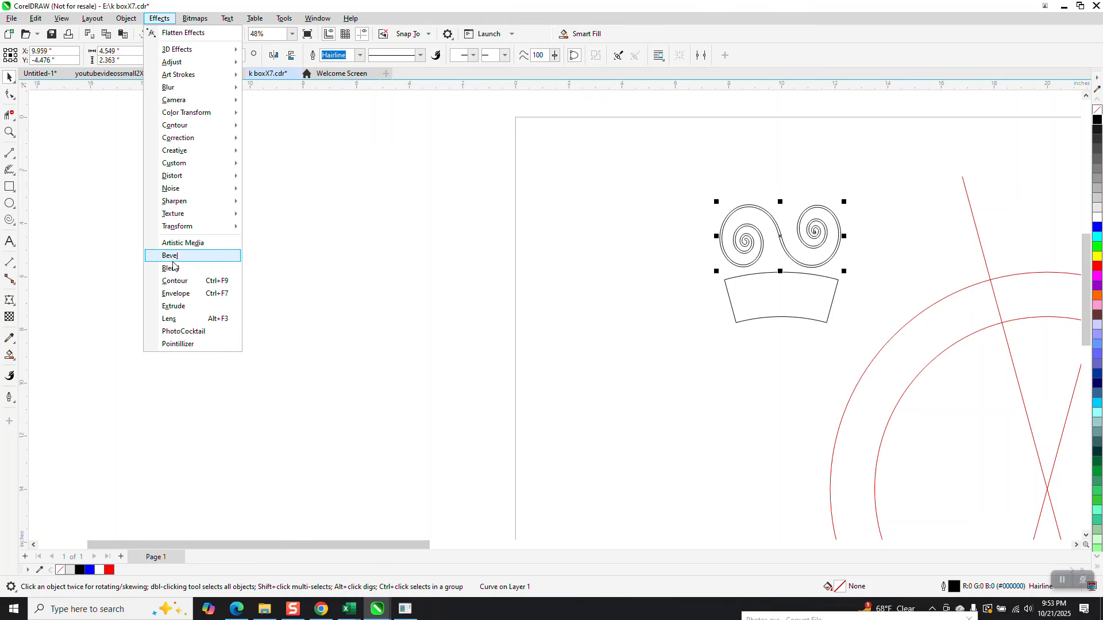
{"action": "left_click", "coordinate": [177, 294]}
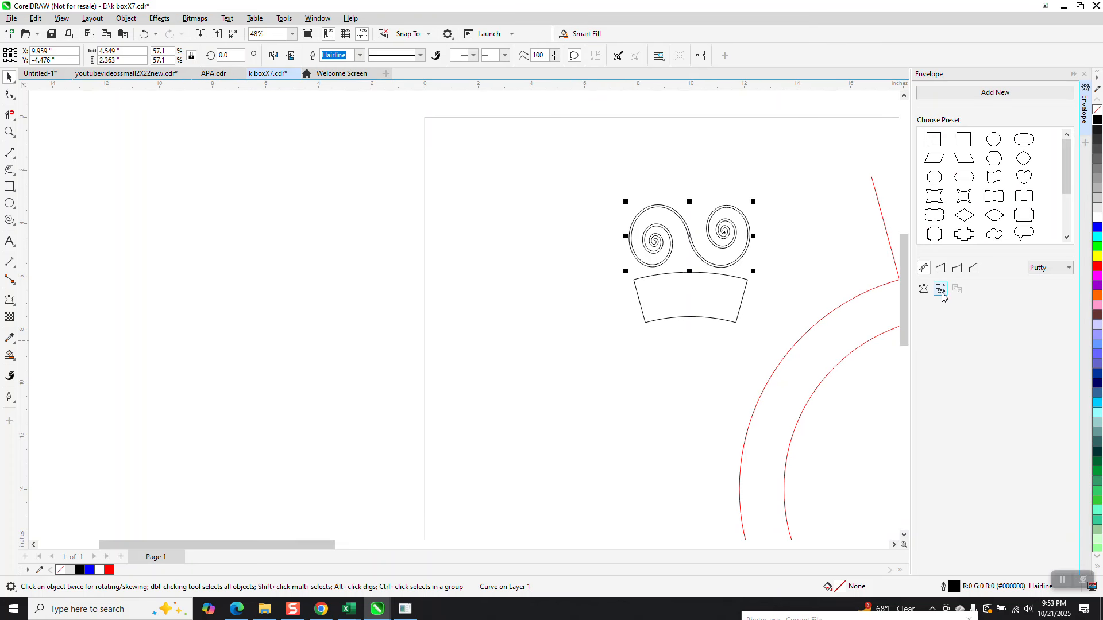
{"action": "left_click", "coordinate": [940, 291]}
{"action": "left_click", "coordinate": [684, 291]}
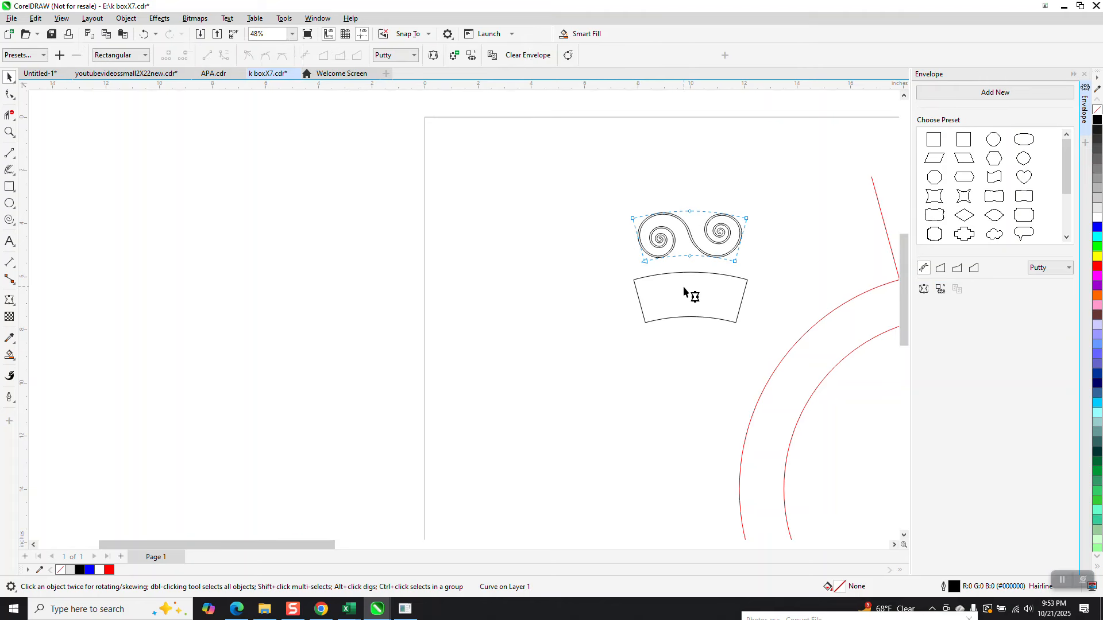
{"action": "left_click", "coordinate": [9, 77]}
{"action": "scroll", "coordinate": [325, 137], "scroll_direction": "down", "scroll_amount": 2}
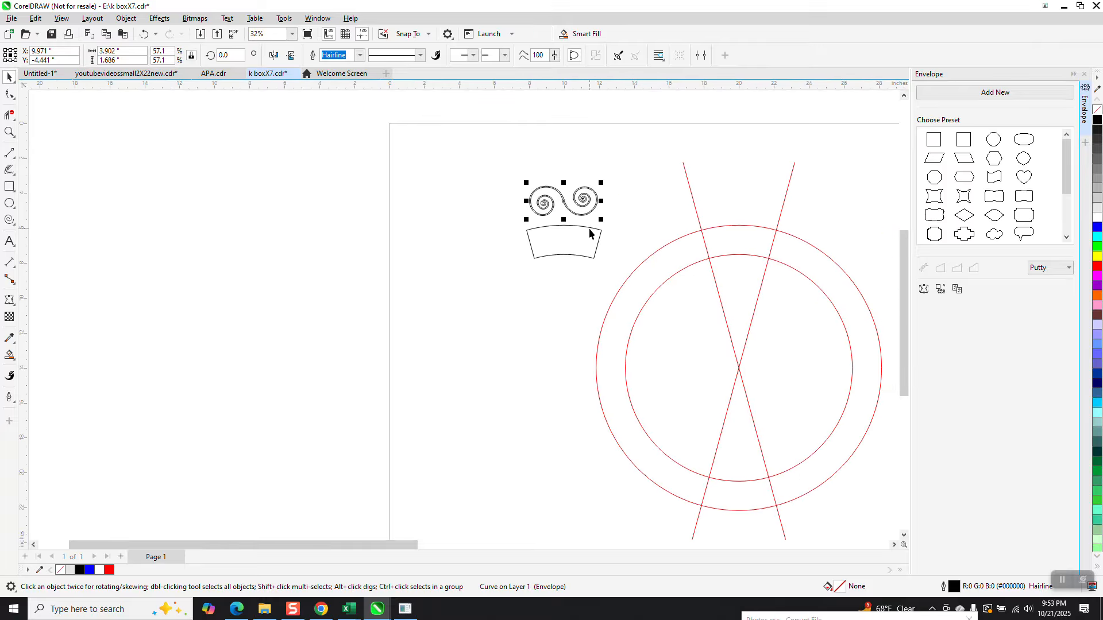
Step: Centre the scroll on the trapezoid, then deselect everything
{"action": "left_click", "coordinate": [583, 256], "text": "shift"}
{"action": "key", "text": "e"}
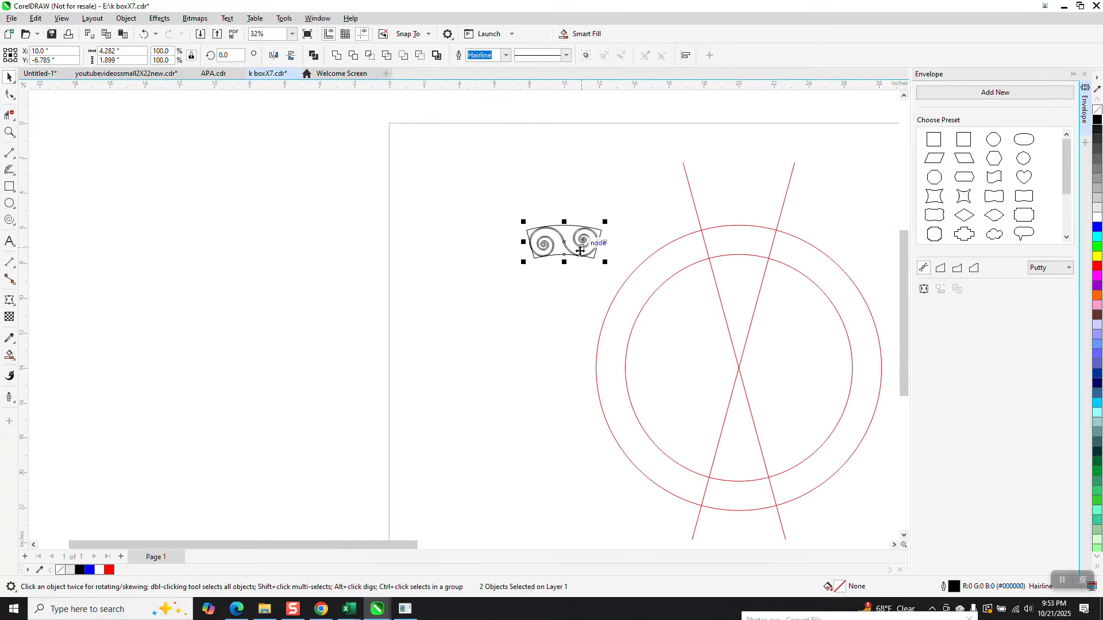
{"action": "left_click", "coordinate": [543, 174]}
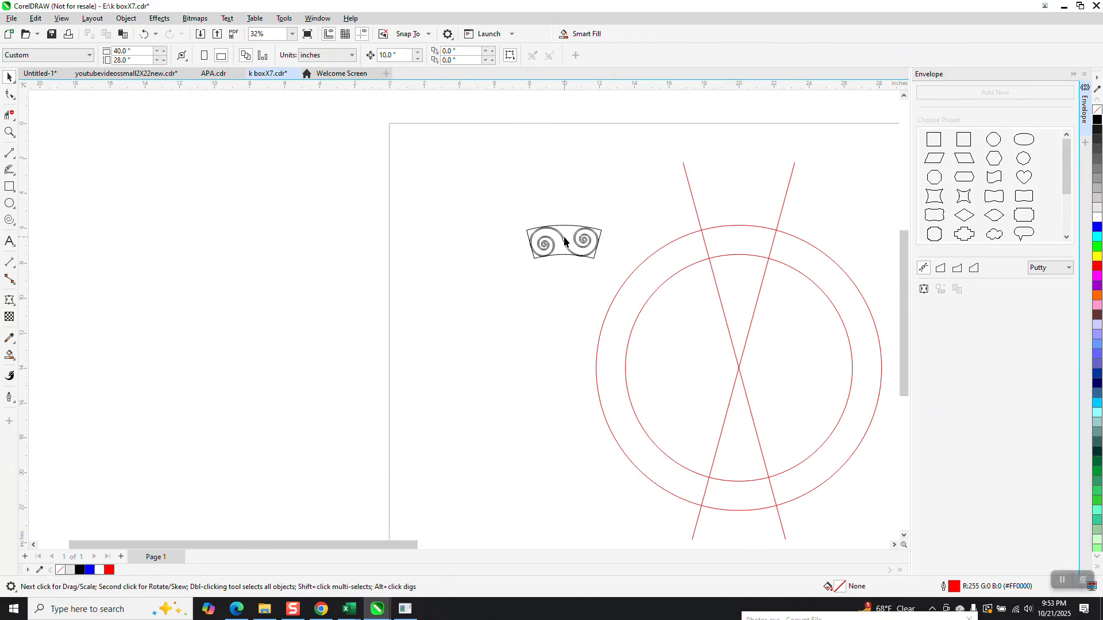
Step: Nudge the enveloped scroll 10 inches right onto the top of the red ring
{"action": "left_click_drag", "start_coordinate": [562, 238], "coordinate": [565, 243]}
{"action": "key", "text": "Right"}
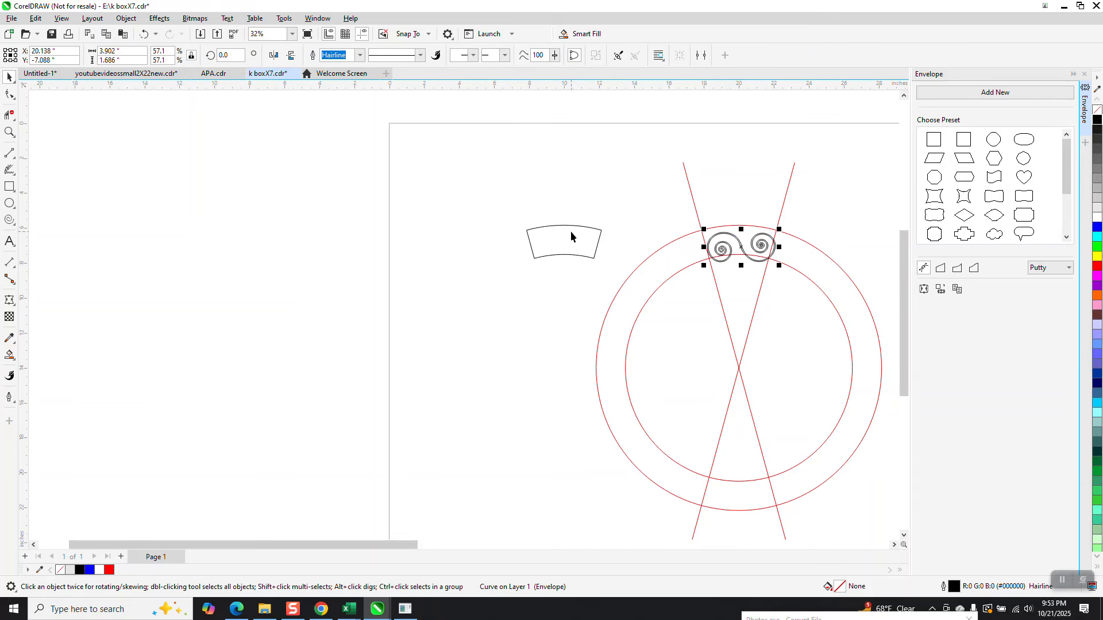
{"action": "key", "text": "Left"}
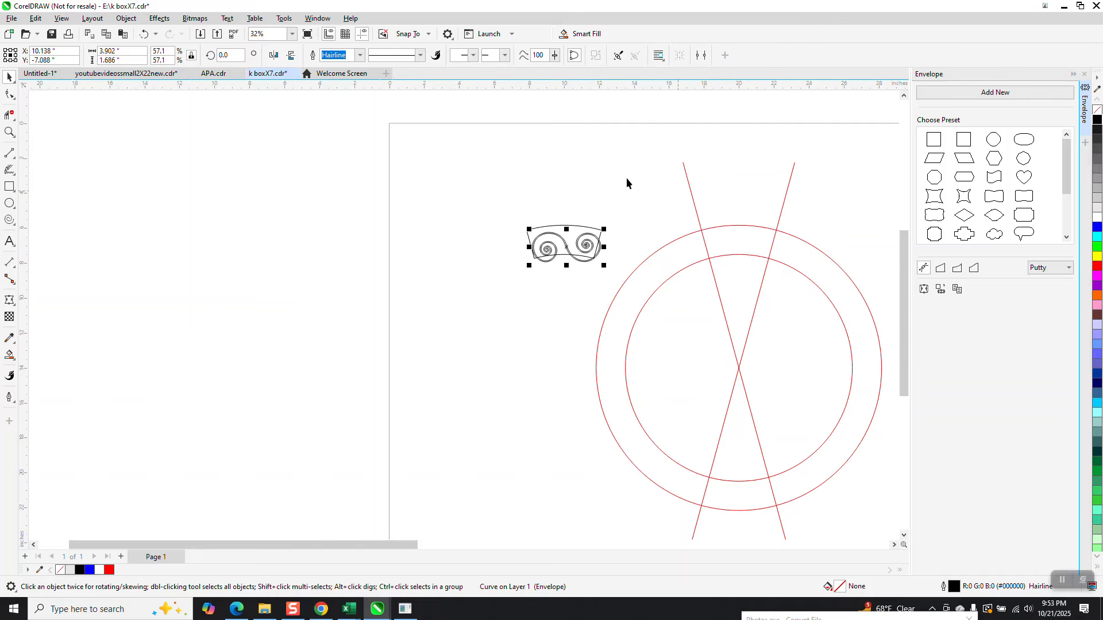
{"action": "left_click_drag", "start_coordinate": [516, 216], "coordinate": [546, 247]}
{"action": "left_click_drag", "start_coordinate": [617, 277], "coordinate": [614, 274]}
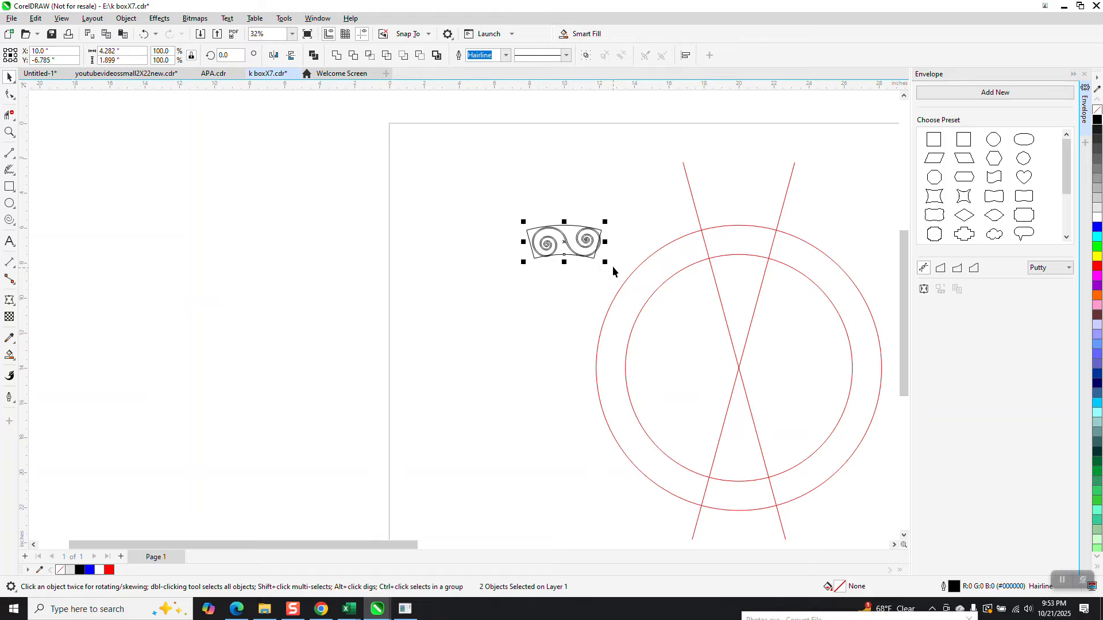
{"action": "left_click", "coordinate": [606, 226]}
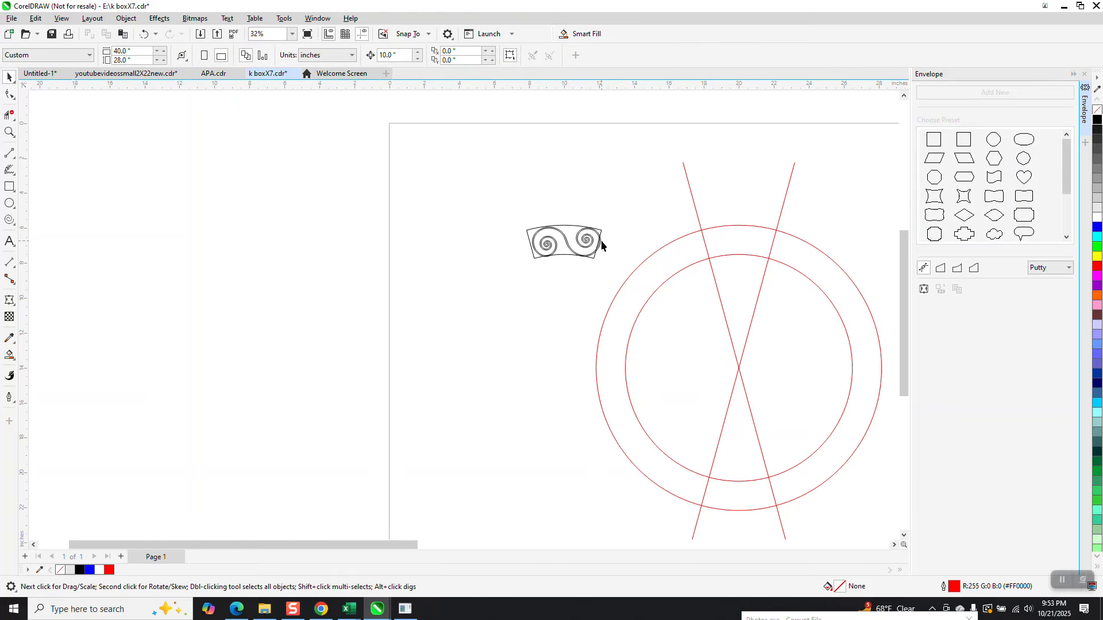
{"action": "left_click", "coordinate": [601, 241]}
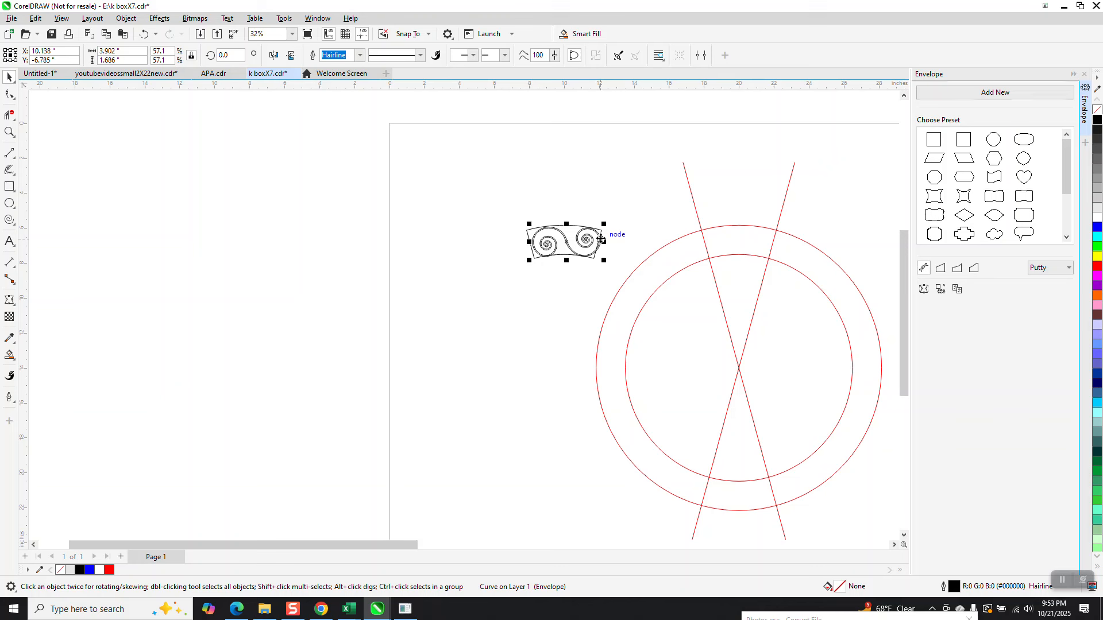
{"action": "key", "text": "Right"}
{"action": "left_click", "coordinate": [9, 132]}
{"action": "left_click_drag", "start_coordinate": [667, 207], "coordinate": [808, 305]}
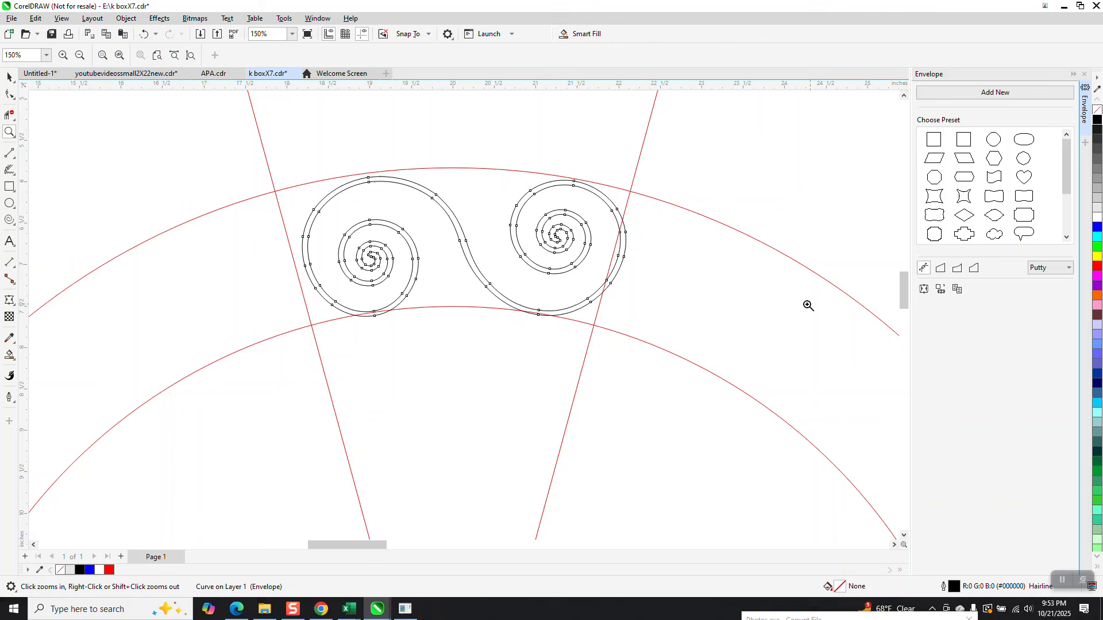
Step: Rotate the double scroll to about 0.822 degrees so it sits evenly between the red lines
{"action": "left_click", "coordinate": [10, 76]}
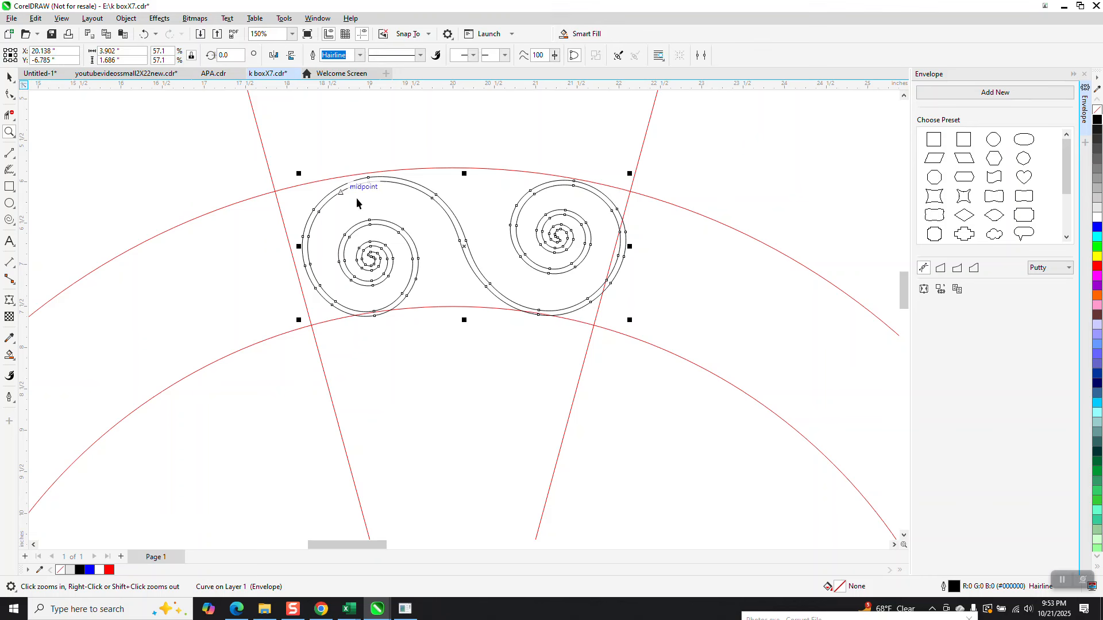
{"action": "scroll", "coordinate": [454, 191], "scroll_direction": "down", "scroll_amount": 2}
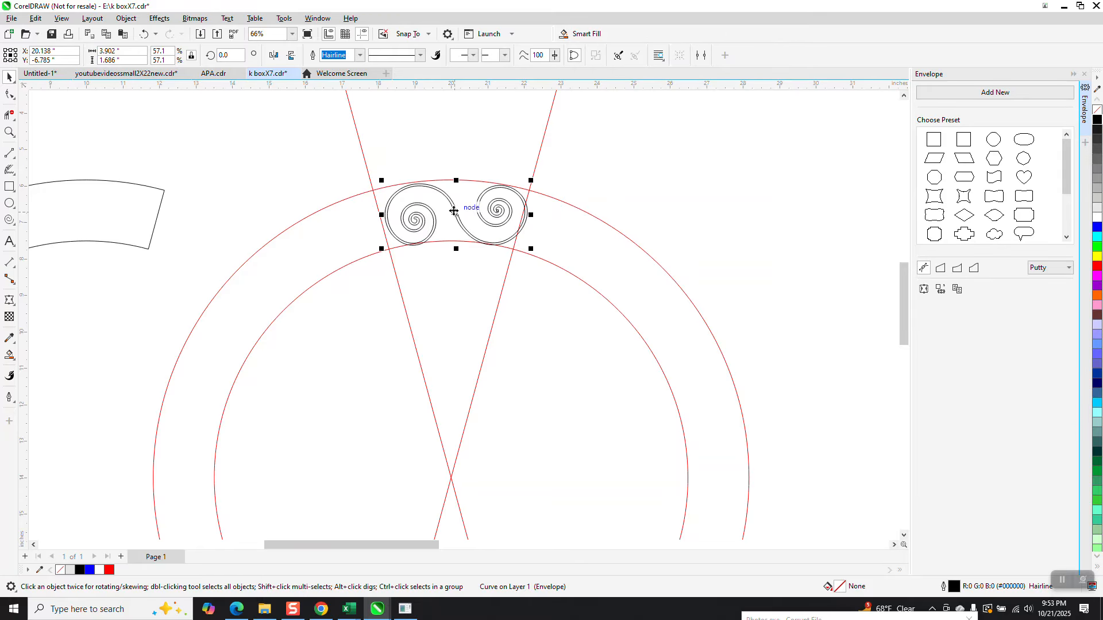
{"action": "left_click", "coordinate": [453, 212]}
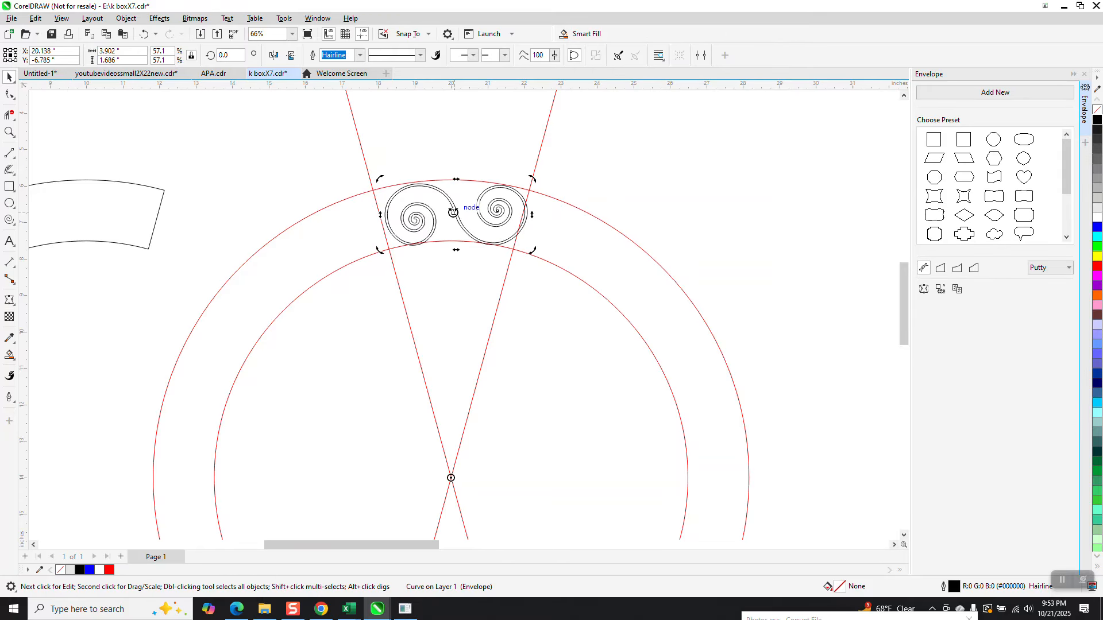
{"action": "left_click_drag", "start_coordinate": [533, 179], "coordinate": [530, 176]}
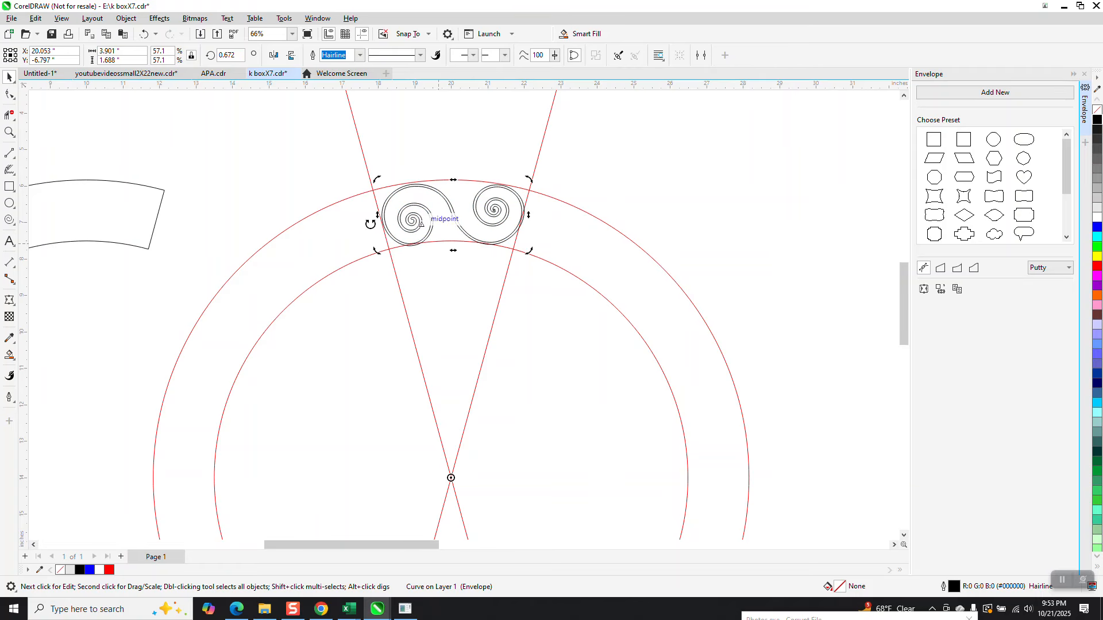
{"action": "left_click", "coordinate": [9, 132]}
{"action": "left_click_drag", "start_coordinate": [369, 187], "coordinate": [469, 266]}
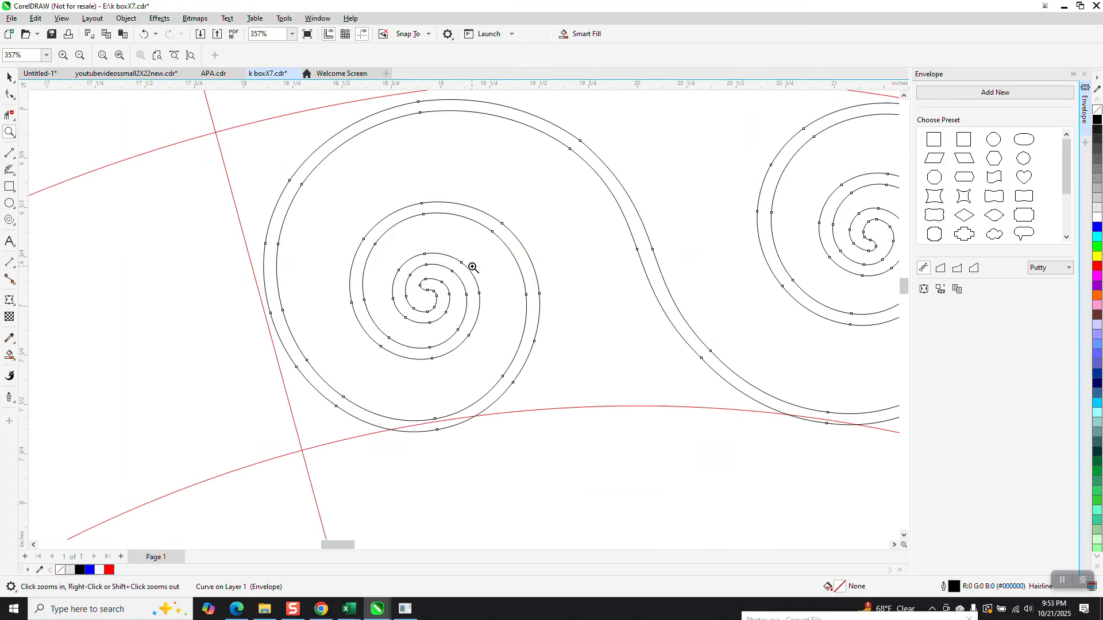
{"action": "left_click", "coordinate": [10, 77]}
{"action": "scroll", "coordinate": [331, 271], "scroll_direction": "down", "scroll_amount": 2}
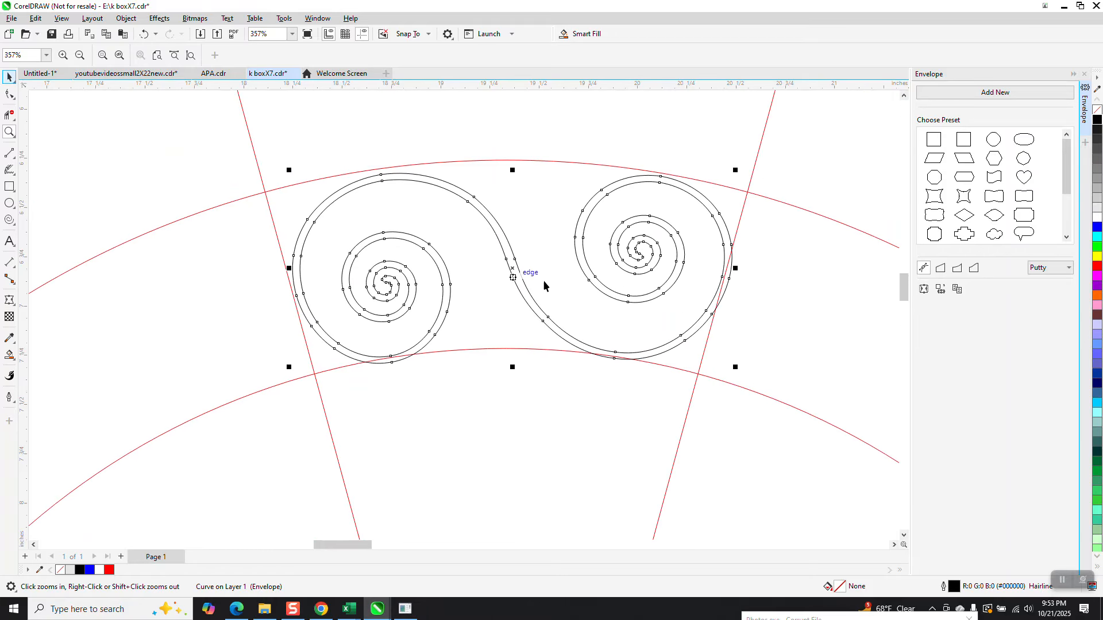
{"action": "left_click", "coordinate": [729, 271]}
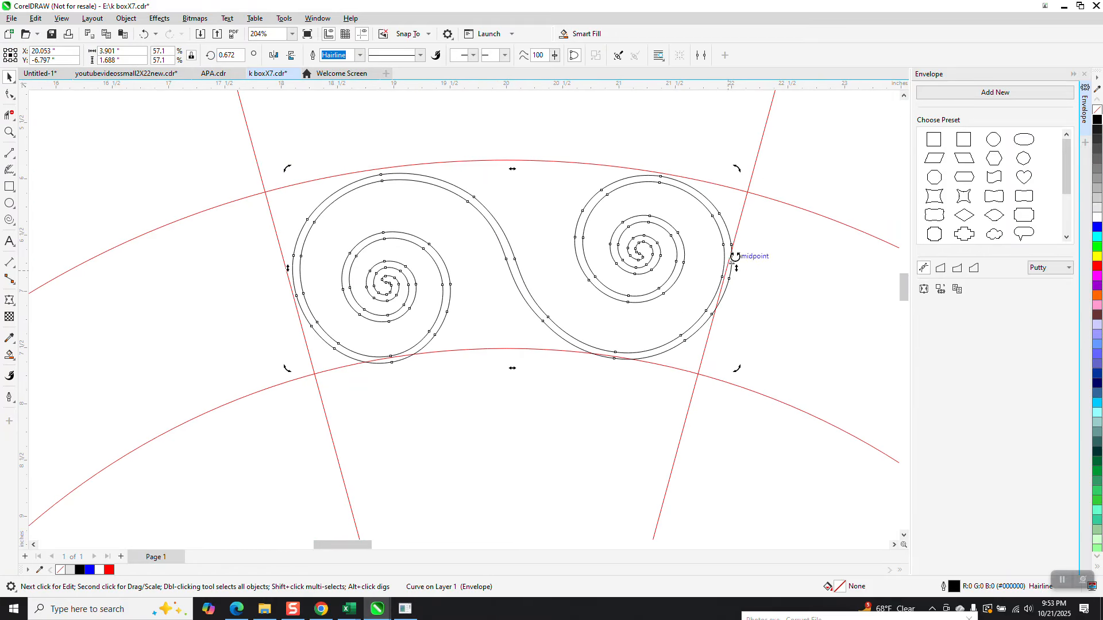
{"action": "left_click_drag", "start_coordinate": [736, 170], "coordinate": [735, 169]}
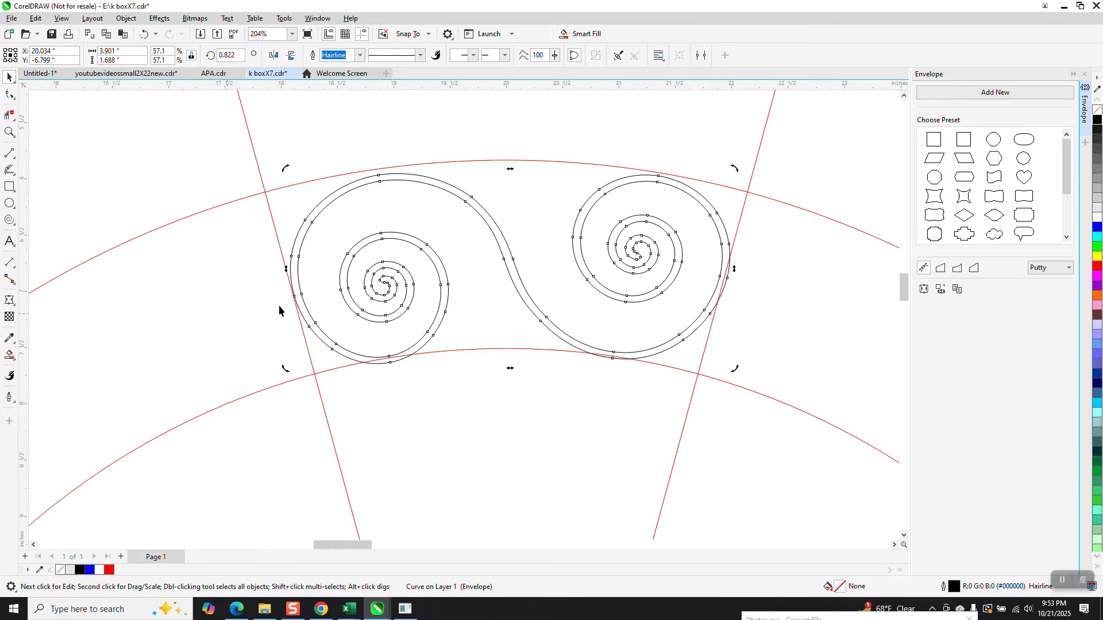
{"action": "scroll", "coordinate": [675, 294], "scroll_direction": "down", "scroll_amount": 8}
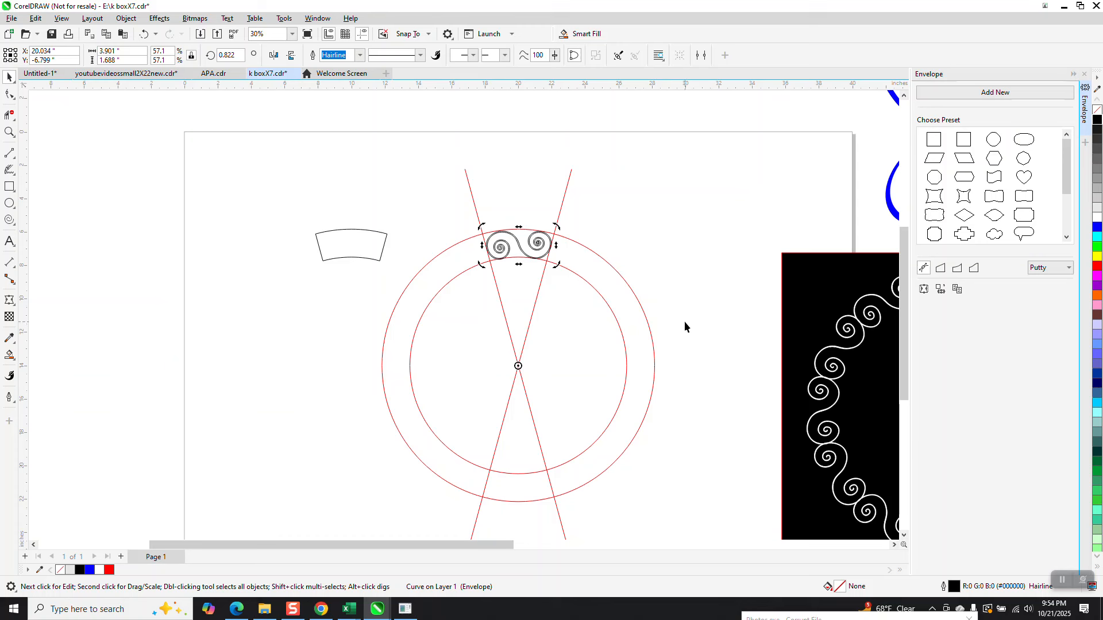
Step: Marquee-select the red guide circles and lines and nudge them off to the left
{"action": "left_click_drag", "start_coordinate": [684, 322], "coordinate": [446, 386]}
{"action": "left_click_drag", "start_coordinate": [332, 419], "coordinate": [332, 419]}
{"action": "key", "text": "Left"}
{"action": "key", "text": "Left"}
{"action": "key", "text": "Left"}
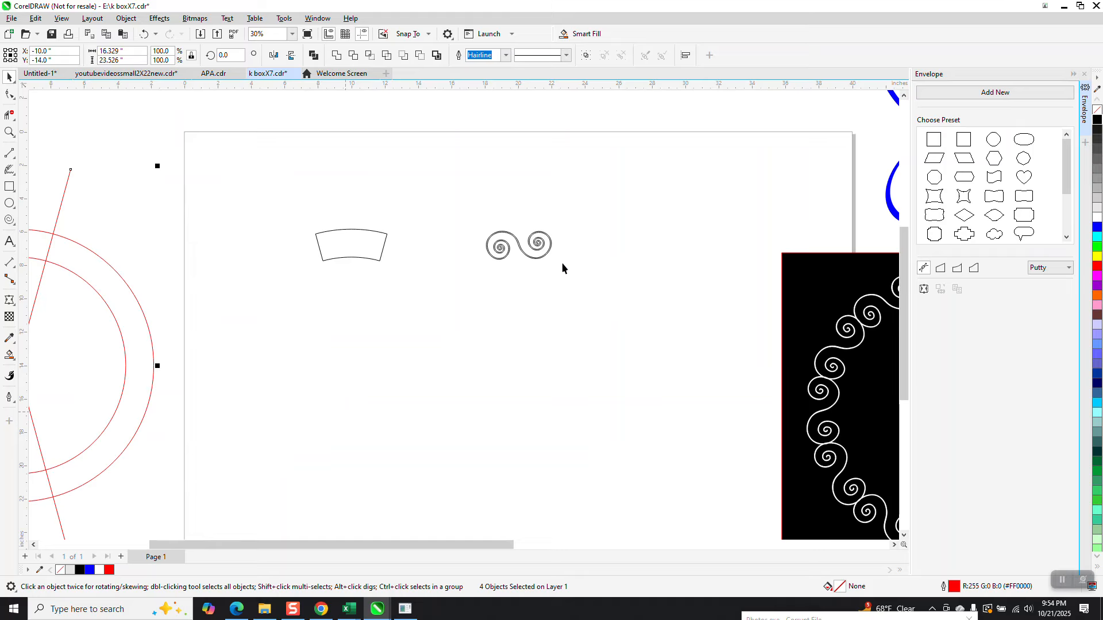
{"action": "key", "text": "Escape"}
Step: Add a copy of the spiral scroll rotated 30 degrees and zoom in on the joint
{"action": "left_click", "coordinate": [541, 260]}
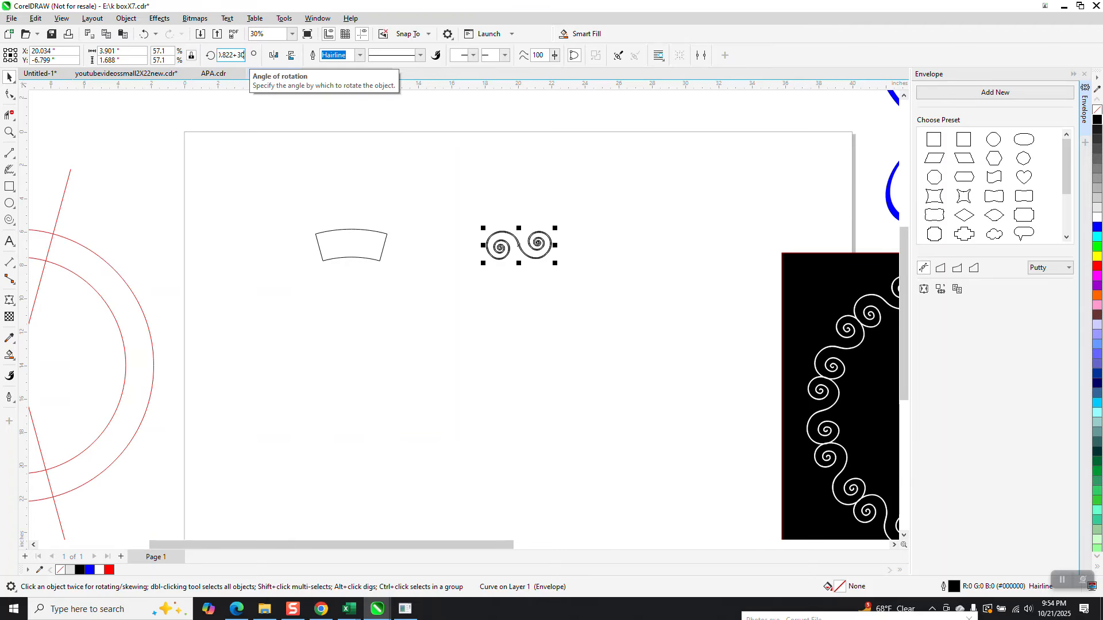
{"action": "key", "text": "Return"}
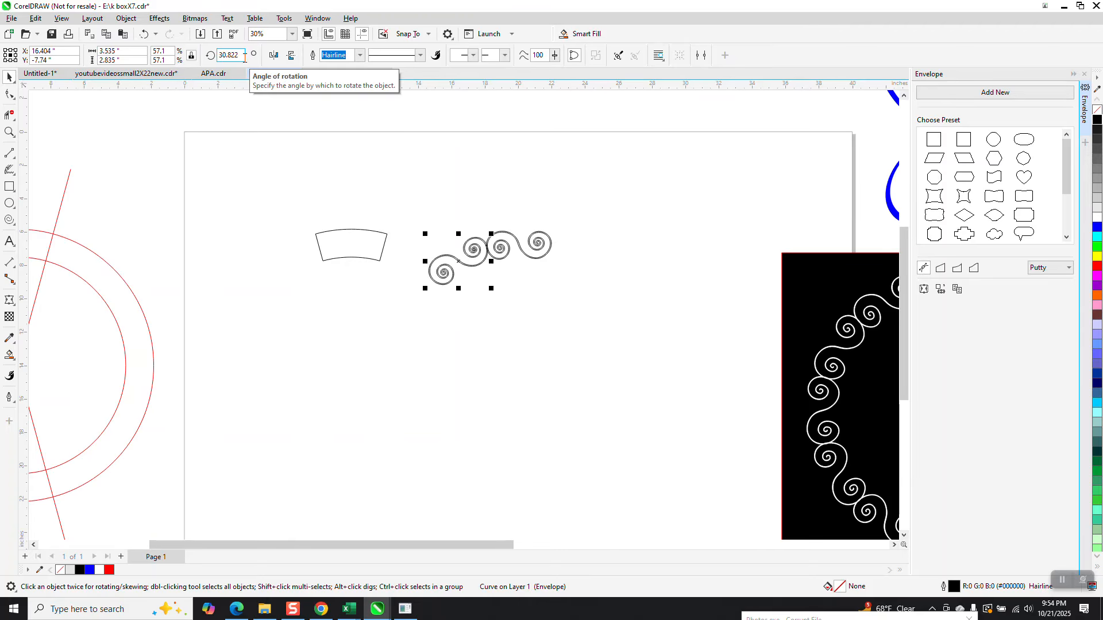
{"action": "left_click", "coordinate": [10, 131]}
{"action": "left_click_drag", "start_coordinate": [474, 232], "coordinate": [507, 269]}
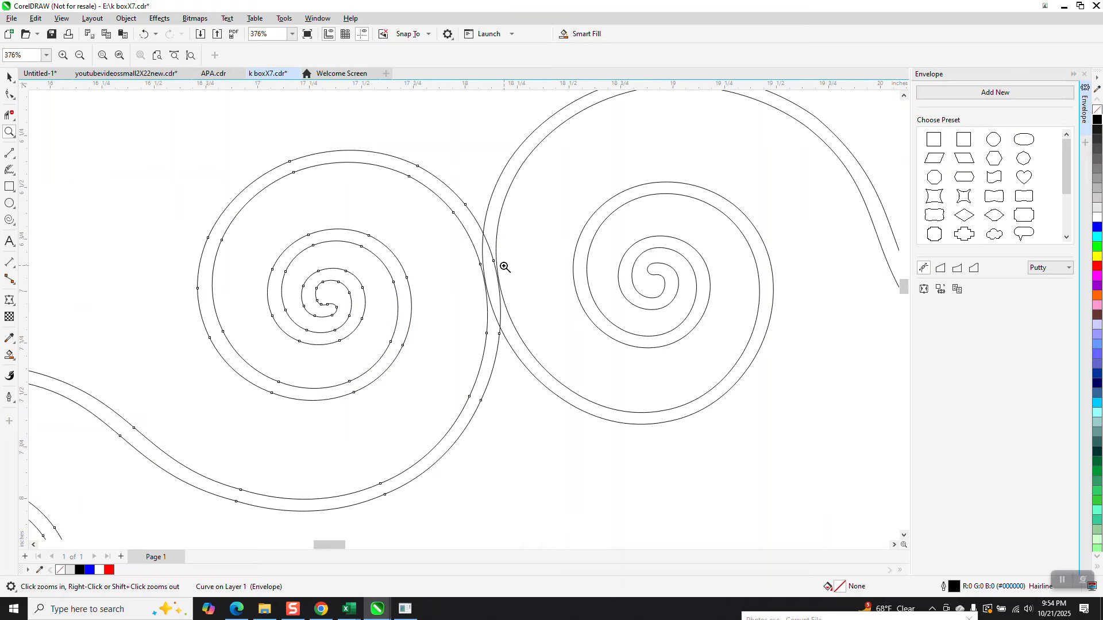
{"action": "scroll", "coordinate": [442, 210], "scroll_direction": "down", "scroll_amount": 5}
Step: Try rotating the scroll copy a further +60 degrees, then undo it
{"action": "left_click", "coordinate": [9, 77]}
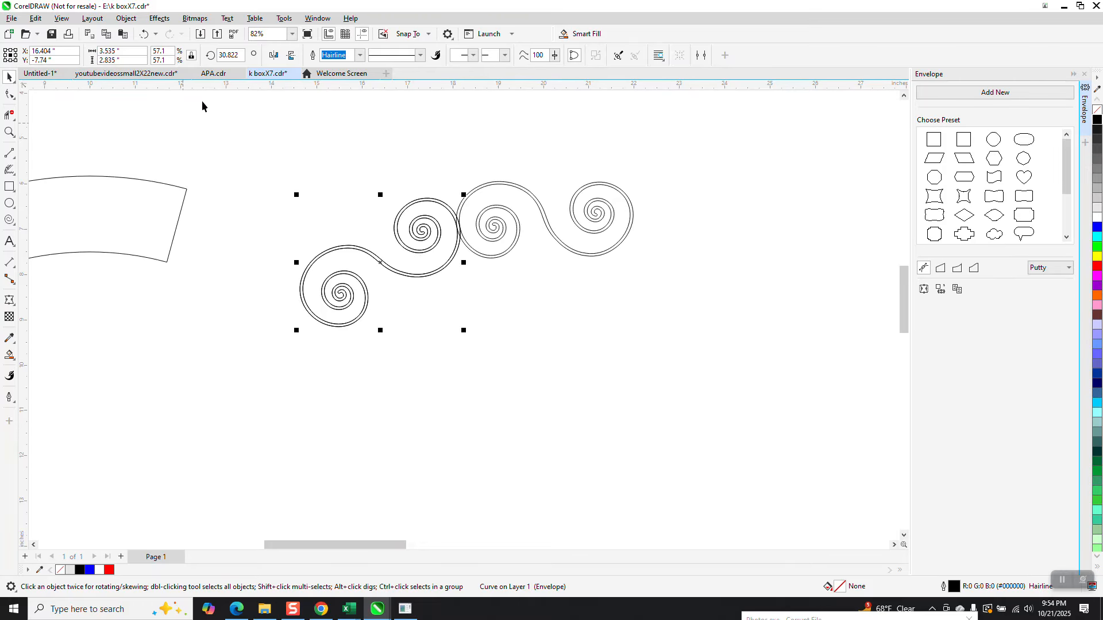
{"action": "left_click", "coordinate": [244, 56]}
{"action": "type", "text": "+"}
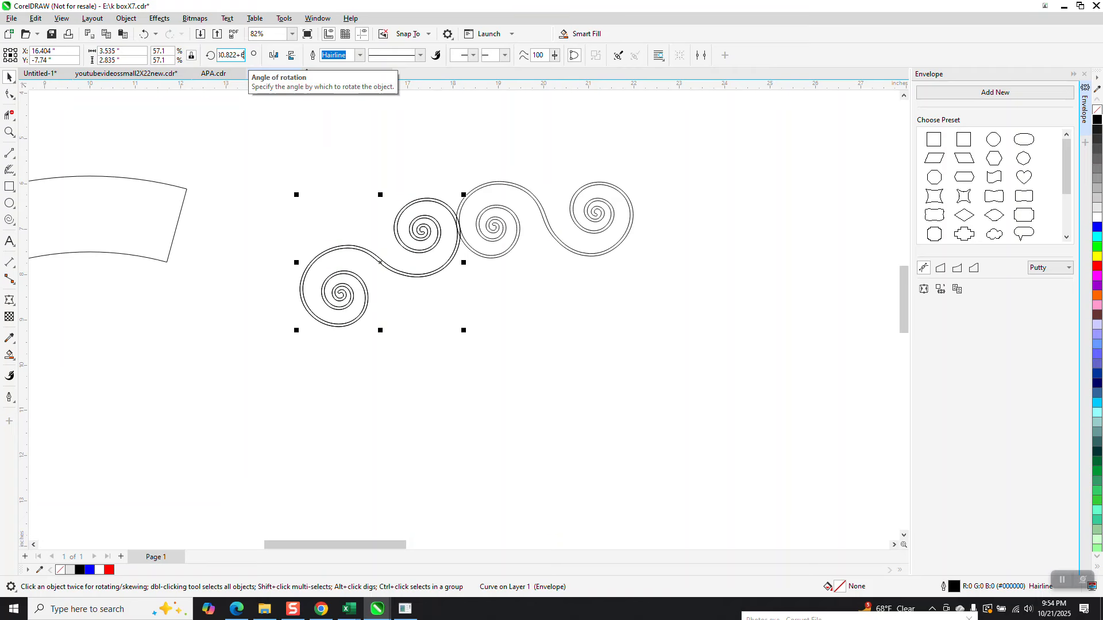
{"action": "type", "text": "60"}
{"action": "key", "text": "Return"}
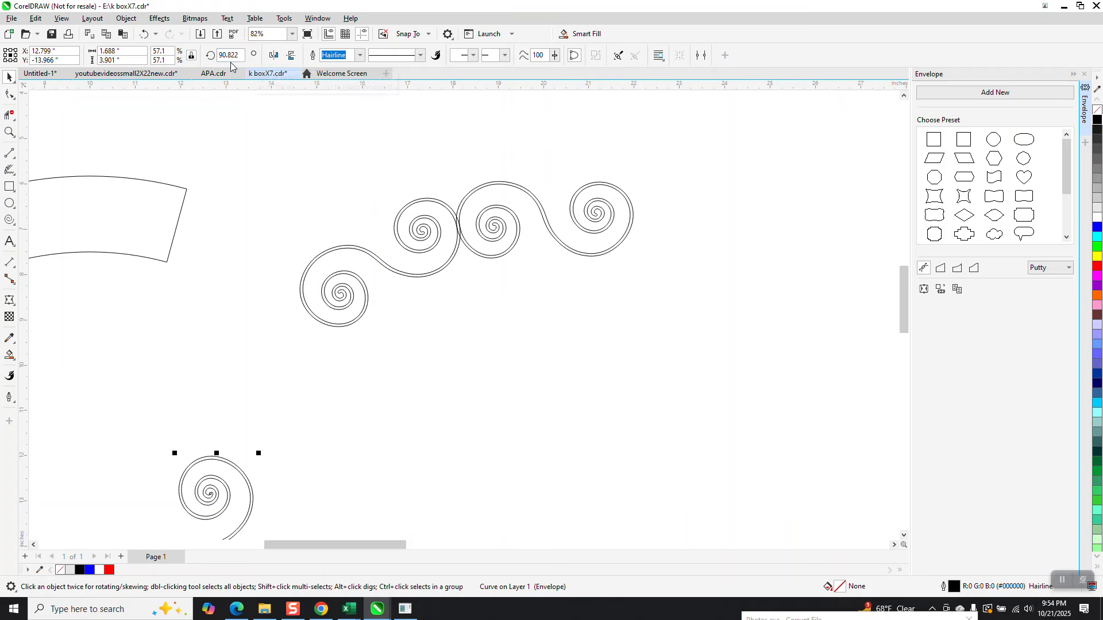
{"action": "left_click", "coordinate": [145, 34]}
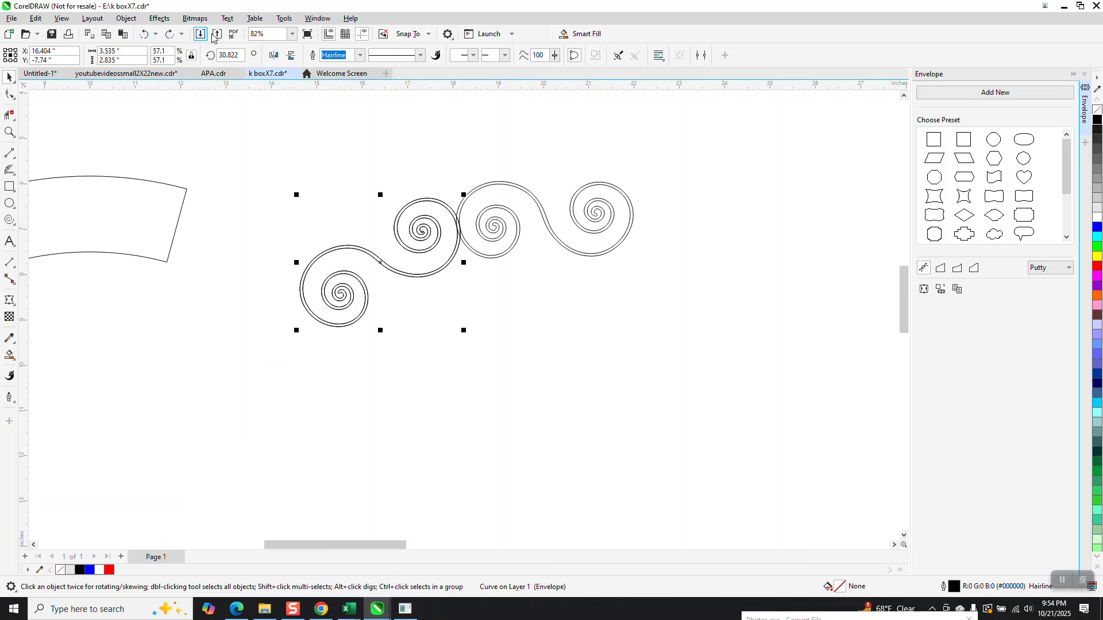
Step: Add further rotated copies, repeating with Ctrl+R until the scrolls close into a ring
{"action": "type", "text": "+6"}
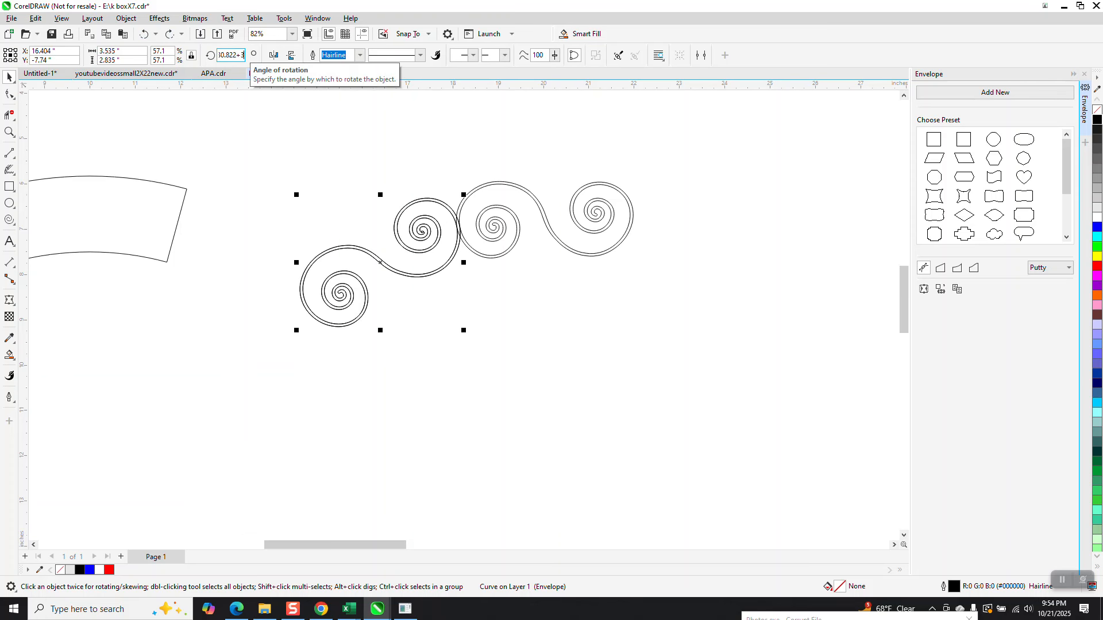
{"action": "type", "text": "0"}
{"action": "key", "text": "Return"}
{"action": "key", "text": "ctrl+r"}
{"action": "key", "text": "ctrl+r"}
{"action": "key", "text": "ctrl+r"}
{"action": "key", "text": "ctrl+r"}
{"action": "key", "text": "ctrl+r"}
{"action": "key", "text": "ctrl+r"}
{"action": "key", "text": "ctrl+r"}
{"action": "key", "text": "ctrl+r"}
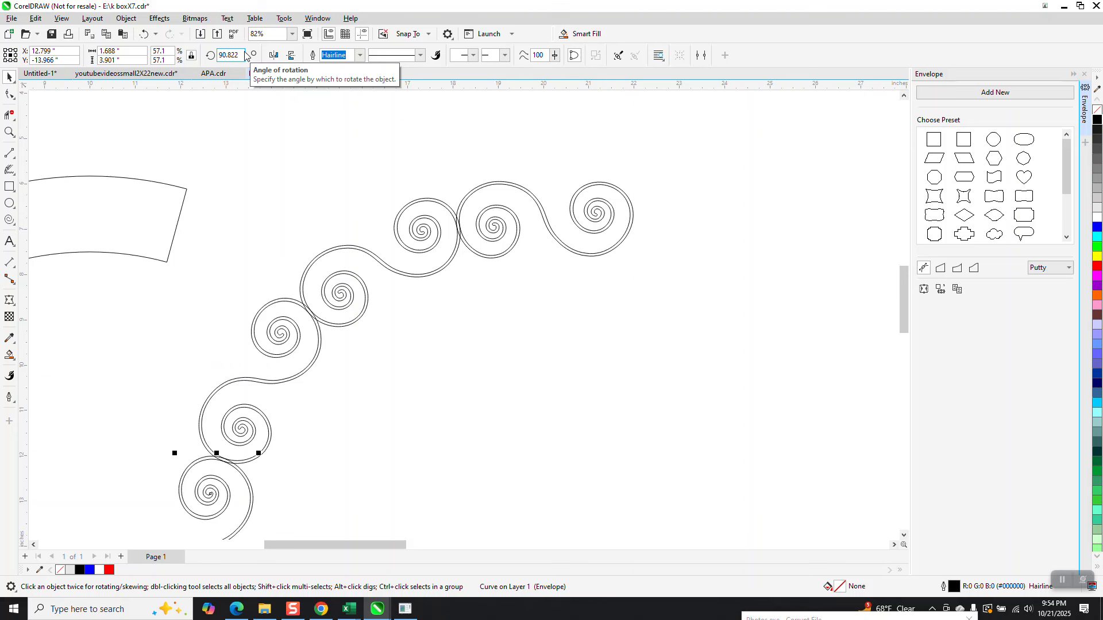
{"action": "key", "text": "ctrl+r"}
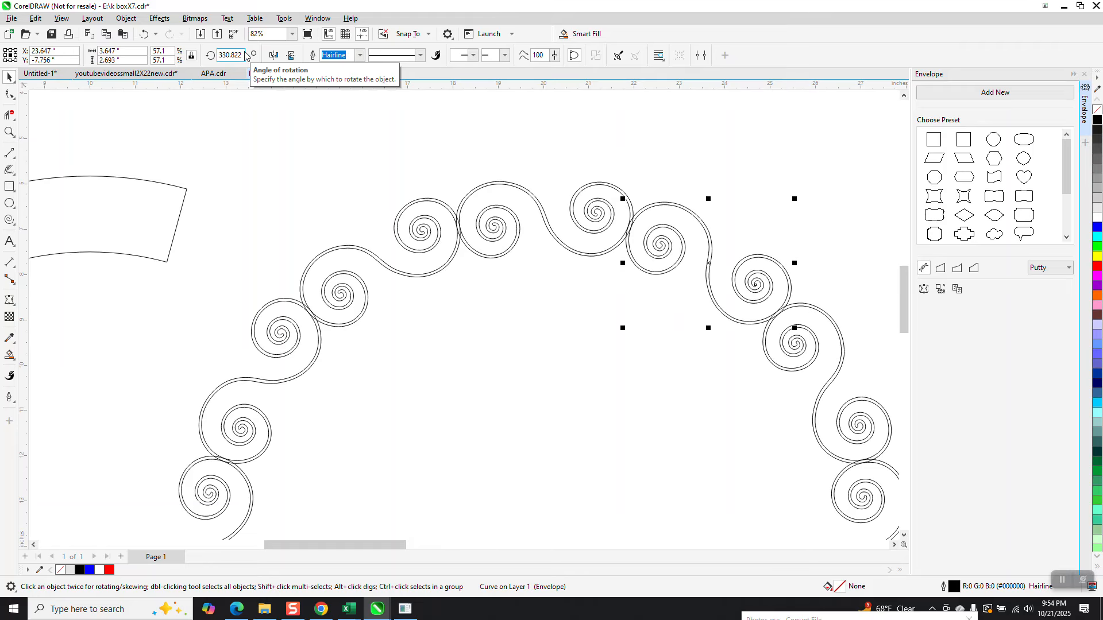
{"action": "scroll", "coordinate": [319, 136], "scroll_direction": "down", "scroll_amount": 4}
Step: Delete the trapezoid shape
{"action": "left_click", "coordinate": [257, 172]}
{"action": "key", "text": "Delete"}
{"action": "scroll", "coordinate": [260, 160], "scroll_direction": "down", "scroll_amount": 2}
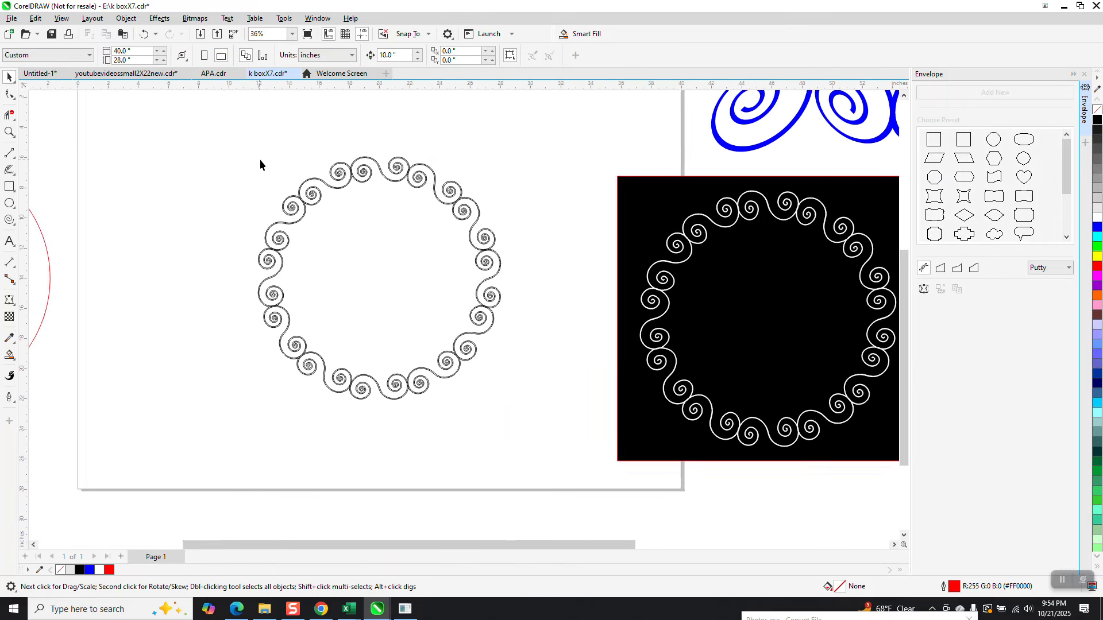
Step: Zoom in to inspect the upper scrolls, then select the whole ring
{"action": "left_click_drag", "start_coordinate": [234, 147], "coordinate": [481, 386]}
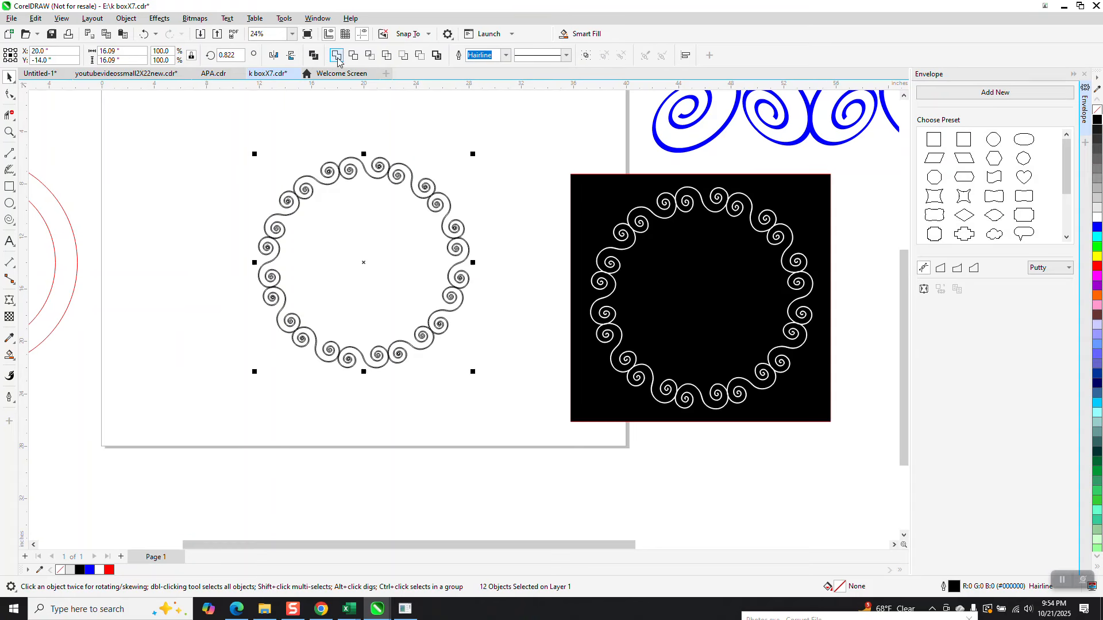
{"action": "left_click", "coordinate": [9, 133]}
{"action": "left_click_drag", "start_coordinate": [337, 156], "coordinate": [358, 192]}
{"action": "scroll", "coordinate": [359, 192], "scroll_direction": "down", "scroll_amount": 4}
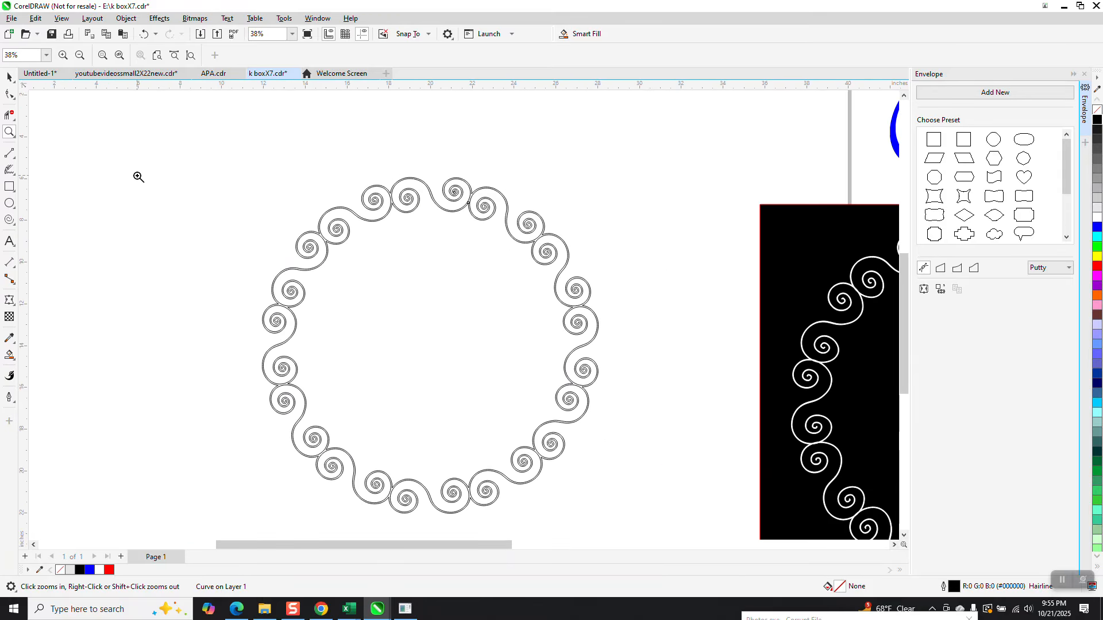
{"action": "scroll", "coordinate": [138, 177], "scroll_direction": "down", "scroll_amount": 1}
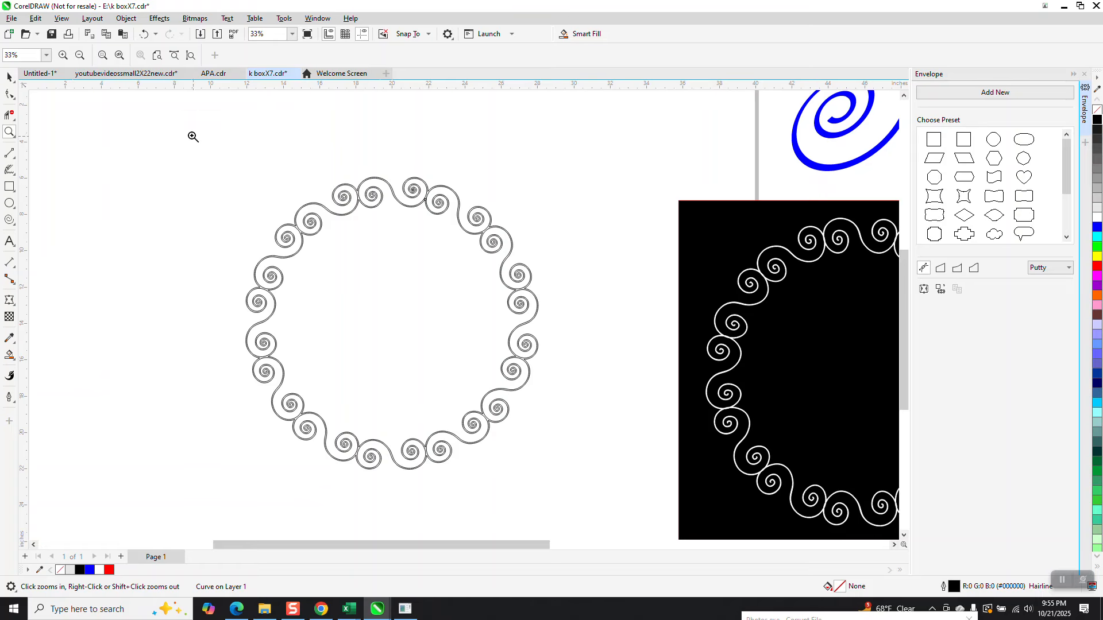
{"action": "left_click", "coordinate": [9, 77]}
{"action": "left_click", "coordinate": [463, 185]}
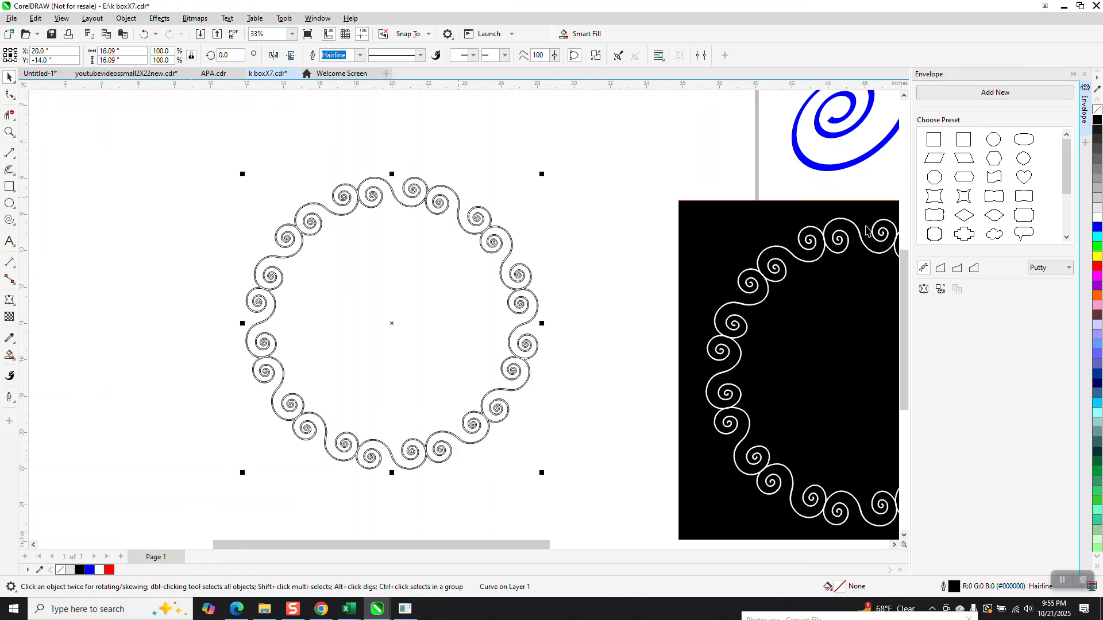
Step: Fill the ring blue, remove its outline, and move the black square behind it
{"action": "left_click", "coordinate": [1097, 229]}
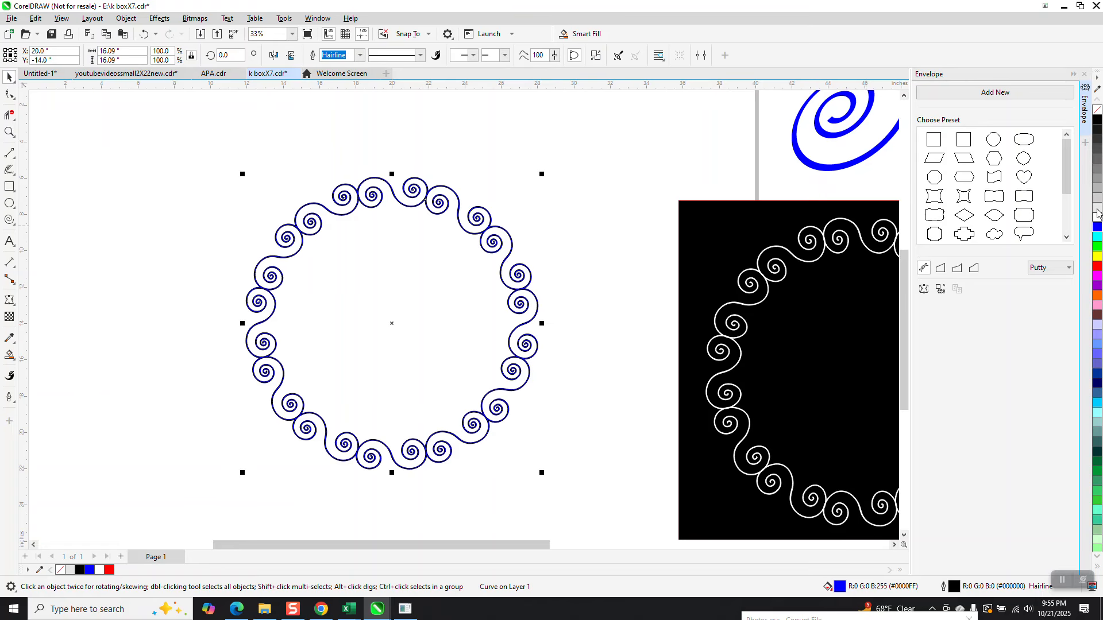
{"action": "right_click", "coordinate": [1098, 113]}
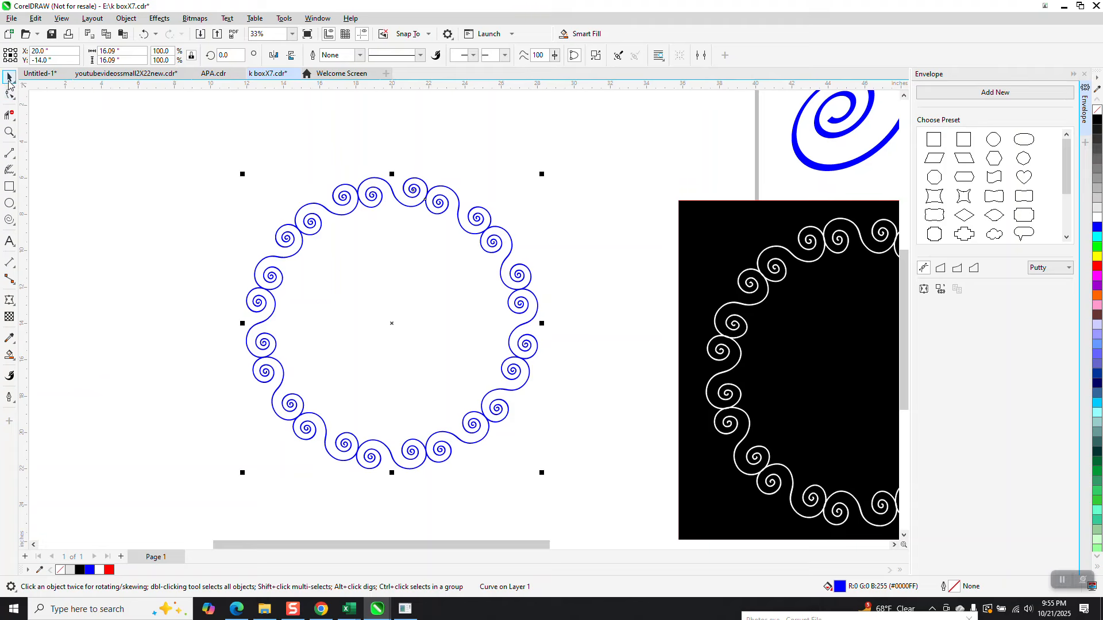
{"action": "left_click_drag", "start_coordinate": [679, 248], "coordinate": [231, 192]}
Step: Give the spiral ring a white fill and a white outline
{"action": "left_click", "coordinate": [631, 211]}
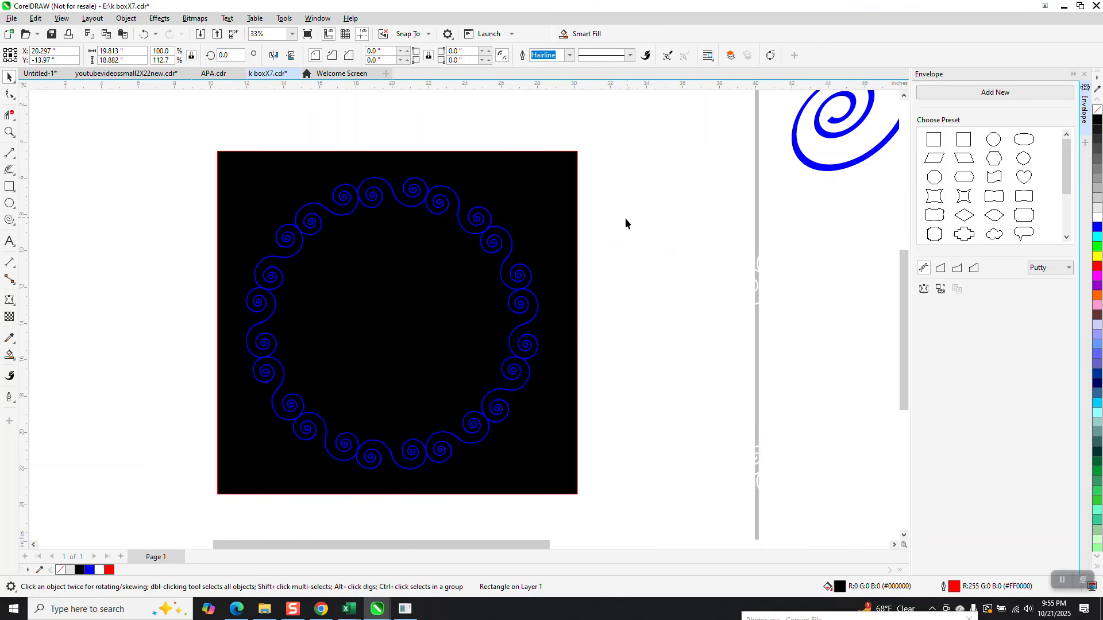
{"action": "left_click", "coordinate": [514, 254]}
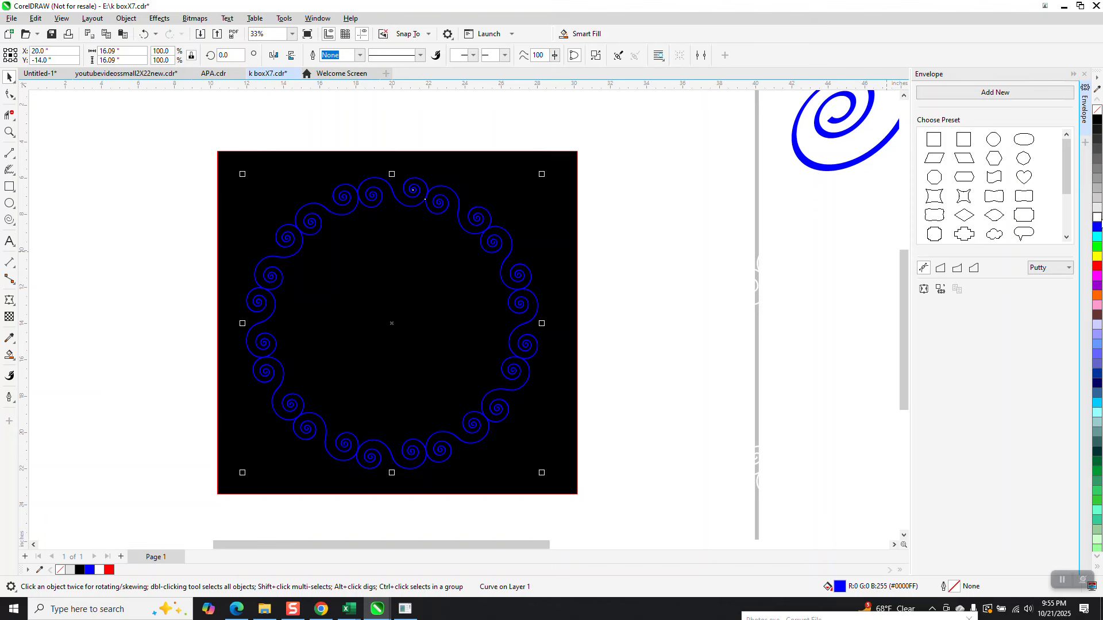
{"action": "left_click", "coordinate": [1097, 218]}
{"action": "right_click", "coordinate": [1097, 218]}
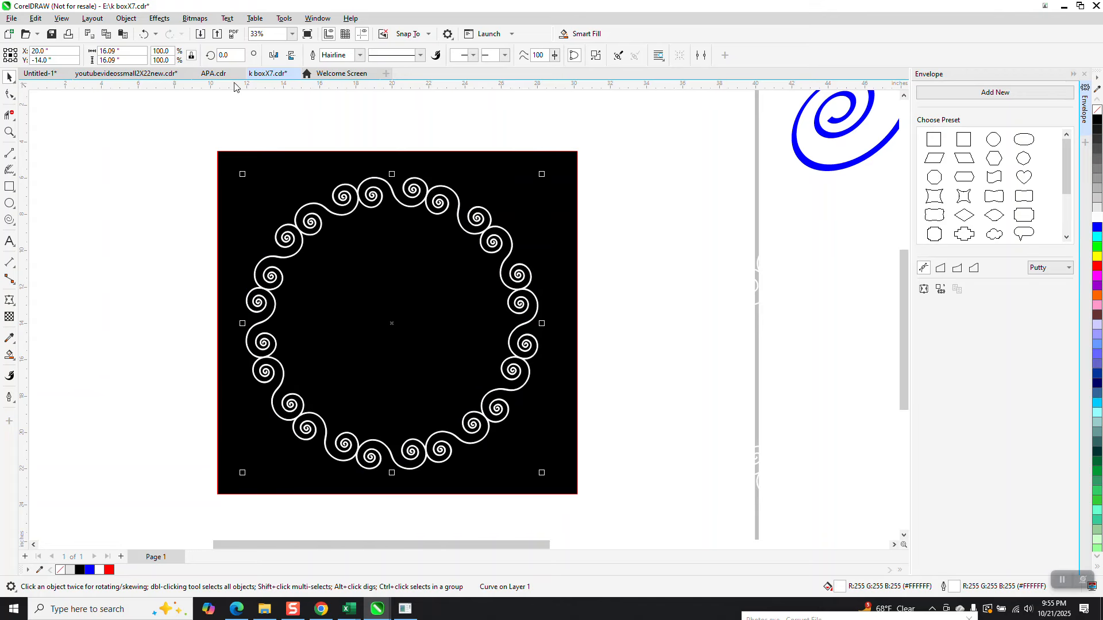
Step: Undo both white changes, then switch to the Interactive Fill tool
{"action": "left_click", "coordinate": [143, 35]}
{"action": "left_click", "coordinate": [143, 35]}
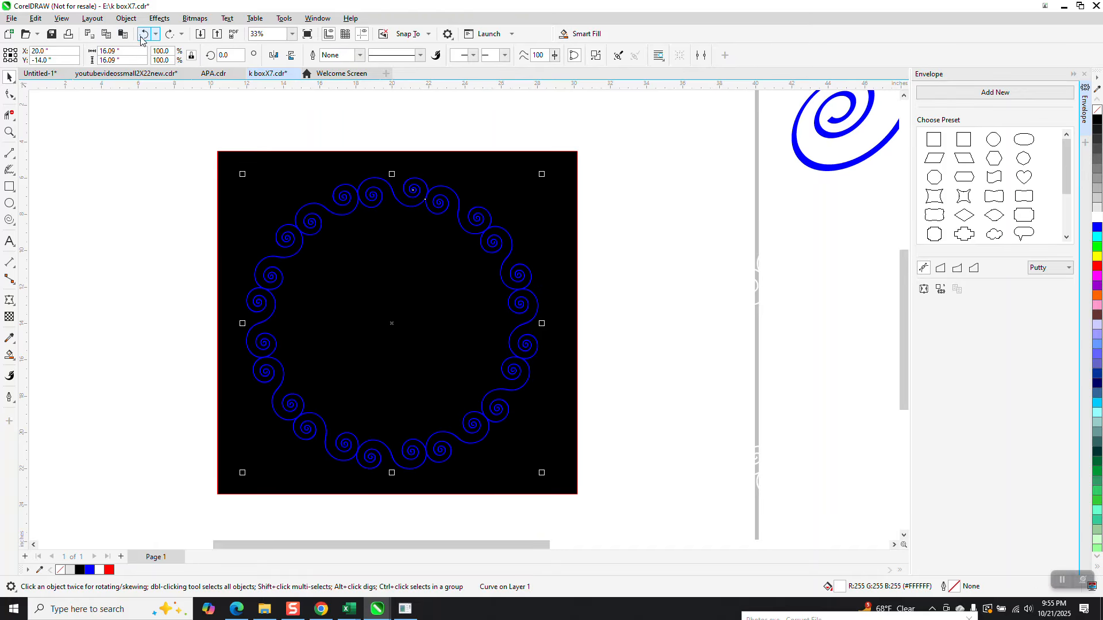
{"action": "left_click", "coordinate": [13, 360]}
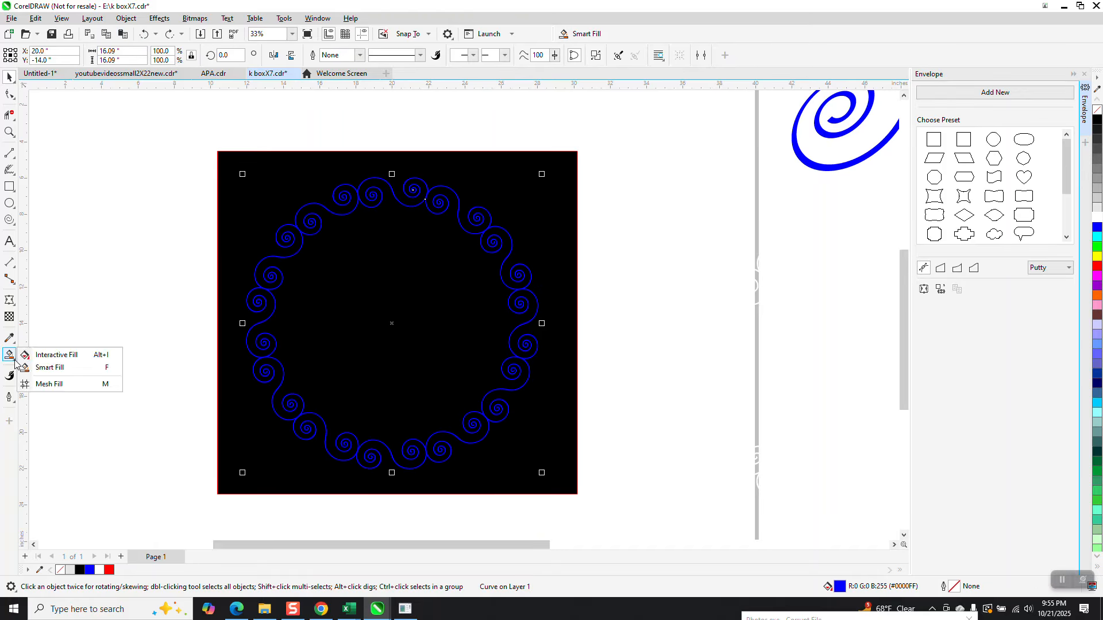
{"action": "left_click", "coordinate": [51, 355]}
Step: Lay a left-to-right linear gradient on the ring, red on the left and yellow on the right
{"action": "left_click_drag", "start_coordinate": [264, 321], "coordinate": [520, 313]}
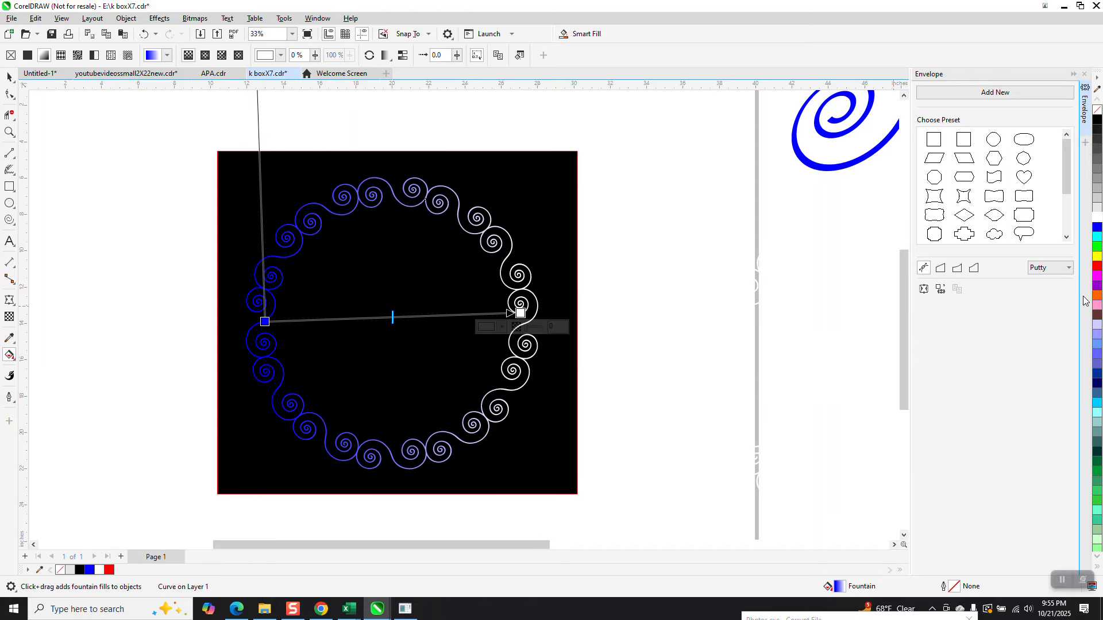
{"action": "left_click_drag", "start_coordinate": [1097, 256], "coordinate": [521, 313]}
{"action": "left_click_drag", "start_coordinate": [1098, 274], "coordinate": [265, 322]}
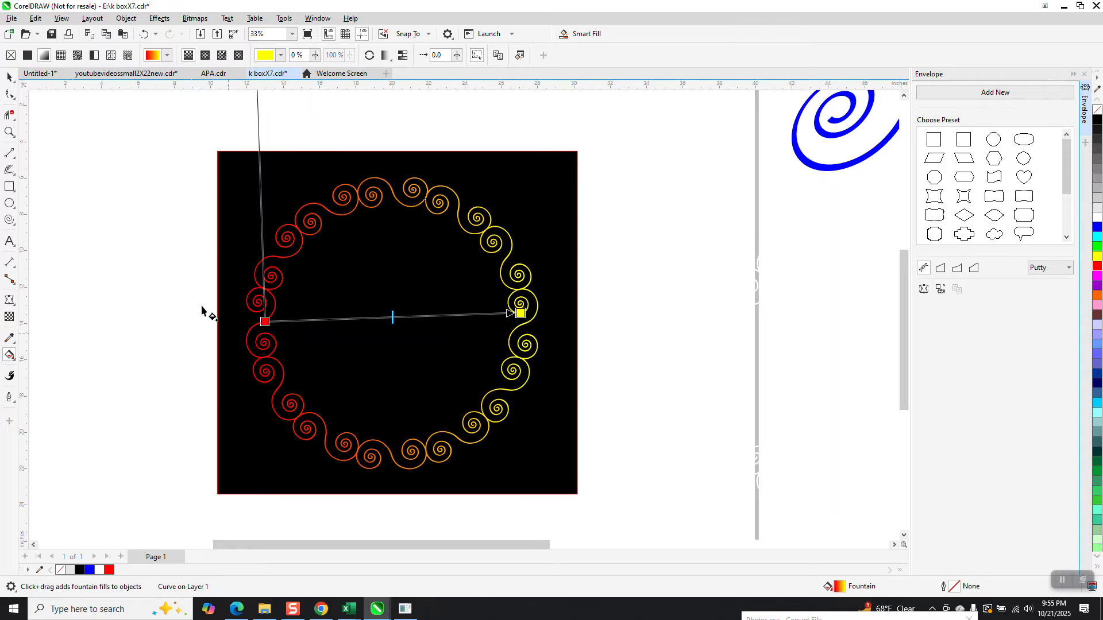
{"action": "left_click", "coordinate": [9, 82]}
{"action": "left_click", "coordinate": [114, 151]}
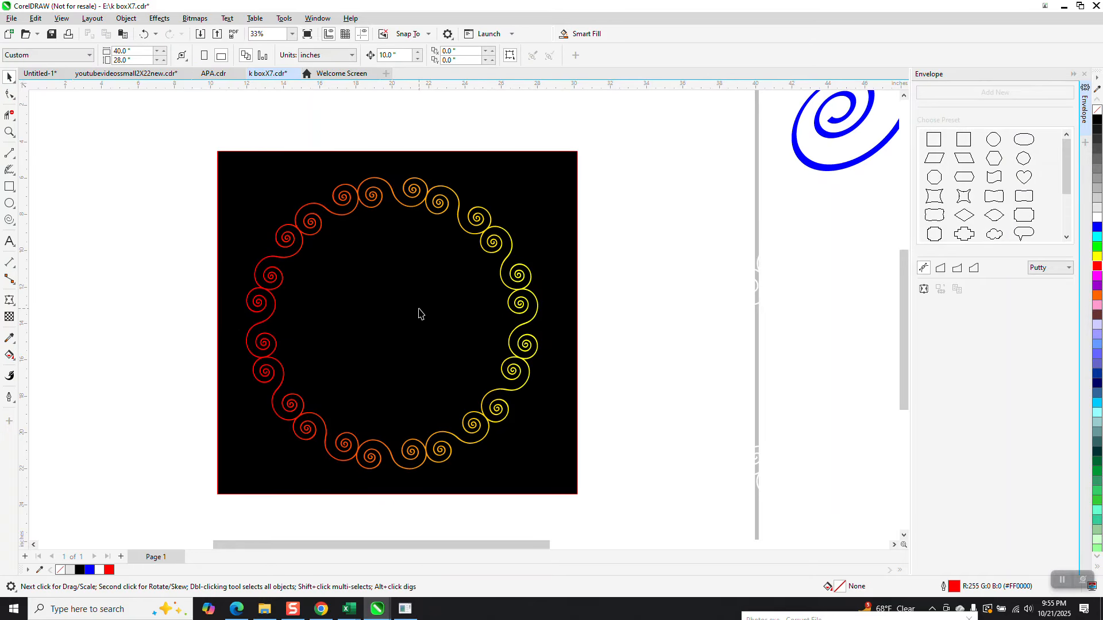
Step: Zoom in on the top spirals and reselect the Interactive Fill tool
{"action": "left_click", "coordinate": [10, 132]}
{"action": "left_click_drag", "start_coordinate": [344, 170], "coordinate": [395, 230]}
{"action": "scroll", "coordinate": [396, 229], "scroll_direction": "down", "scroll_amount": 3}
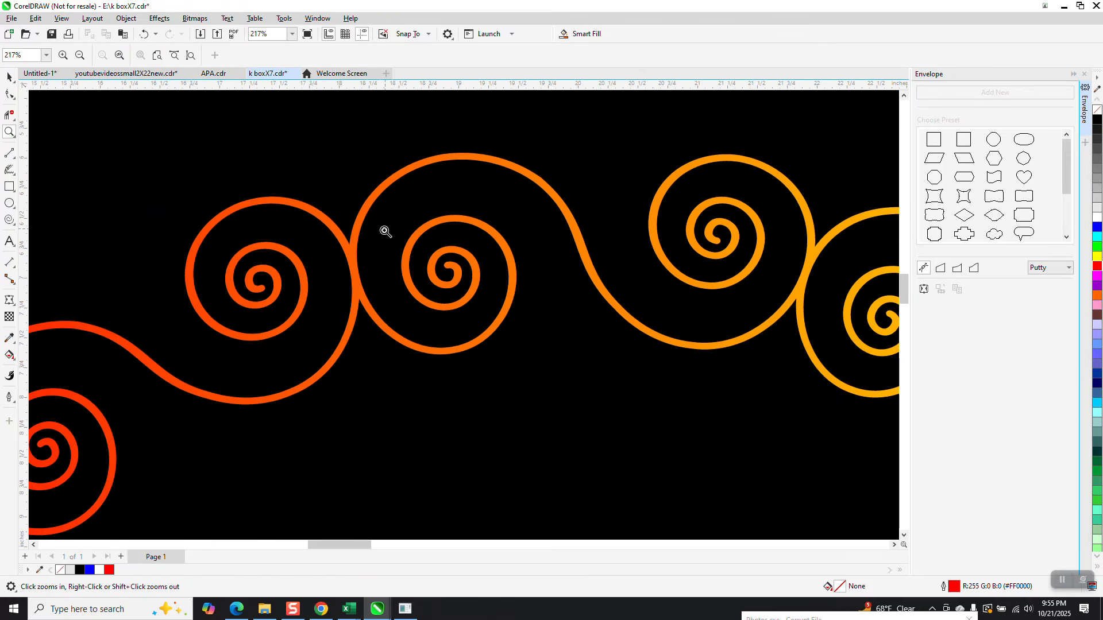
{"action": "scroll", "coordinate": [384, 232], "scroll_direction": "down", "scroll_amount": 3}
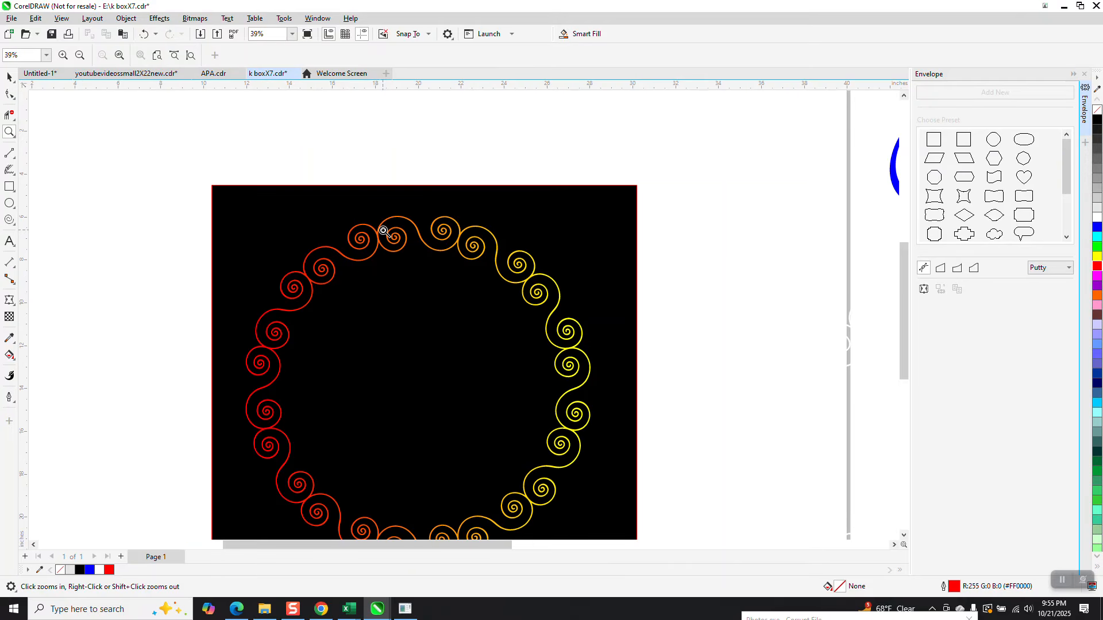
{"action": "left_click", "coordinate": [11, 357]}
{"action": "left_click", "coordinate": [46, 357]}
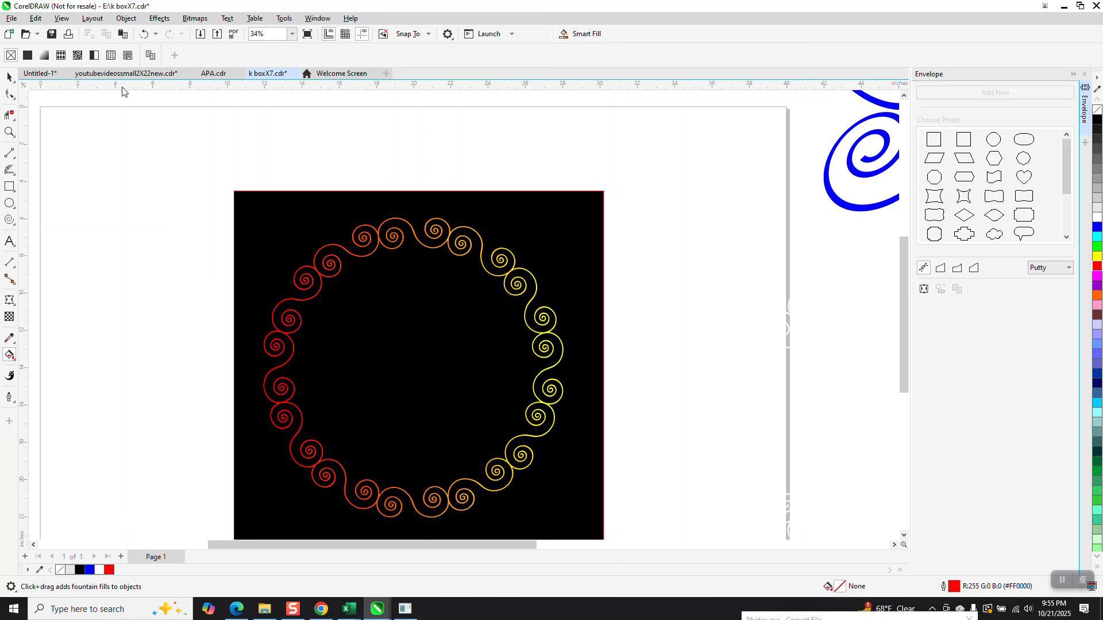
{"action": "left_click", "coordinate": [16, 363]}
{"action": "left_click", "coordinate": [52, 355]}
Step: Apply the yellow-orange radial preset fill to the ring, then undo it
{"action": "left_click", "coordinate": [307, 361]}
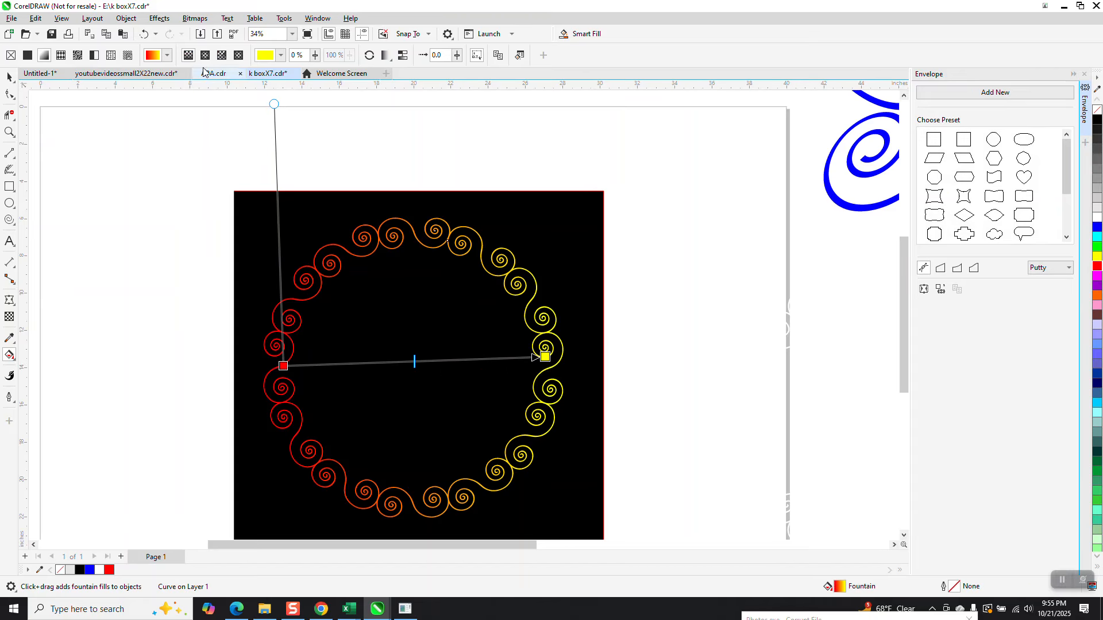
{"action": "left_click", "coordinate": [166, 57]}
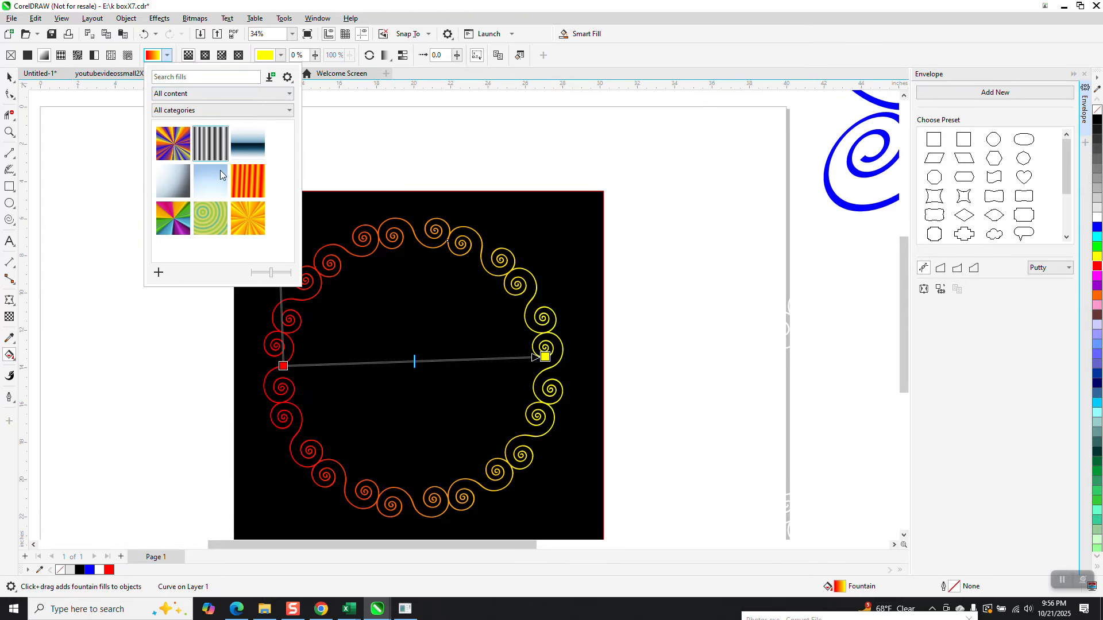
{"action": "left_click", "coordinate": [244, 228]}
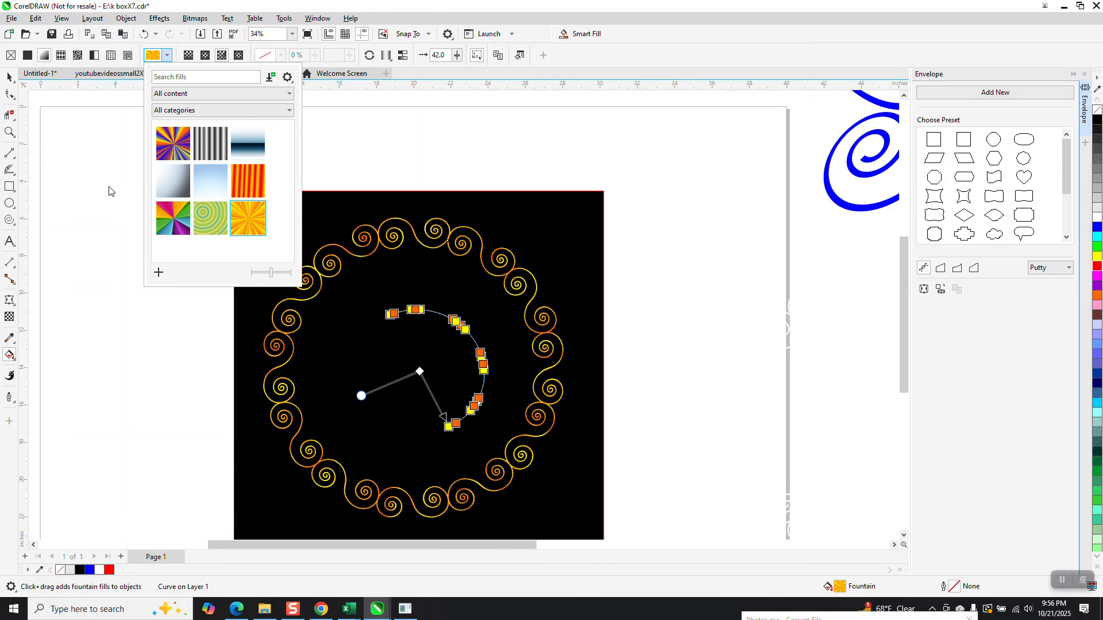
{"action": "left_click", "coordinate": [8, 81]}
{"action": "left_click", "coordinate": [43, 104]}
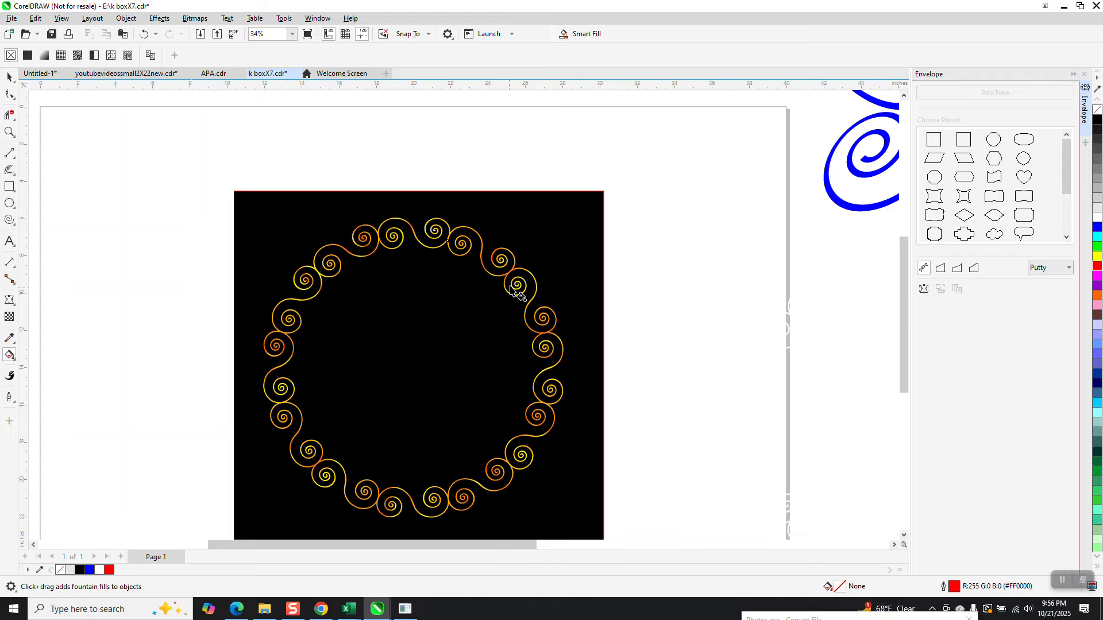
{"action": "left_click", "coordinate": [144, 35]}
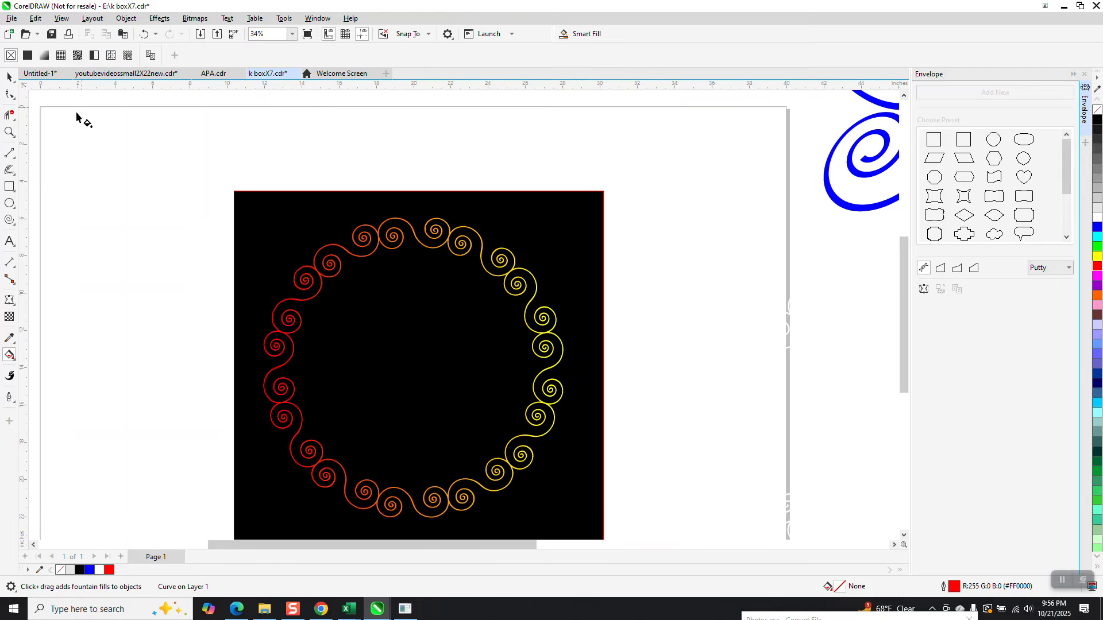
Step: Reapply the yellow-orange radial preset fill to the spiral ring
{"action": "left_click", "coordinate": [329, 265]}
{"action": "left_click", "coordinate": [168, 57]}
{"action": "left_click", "coordinate": [246, 217]}
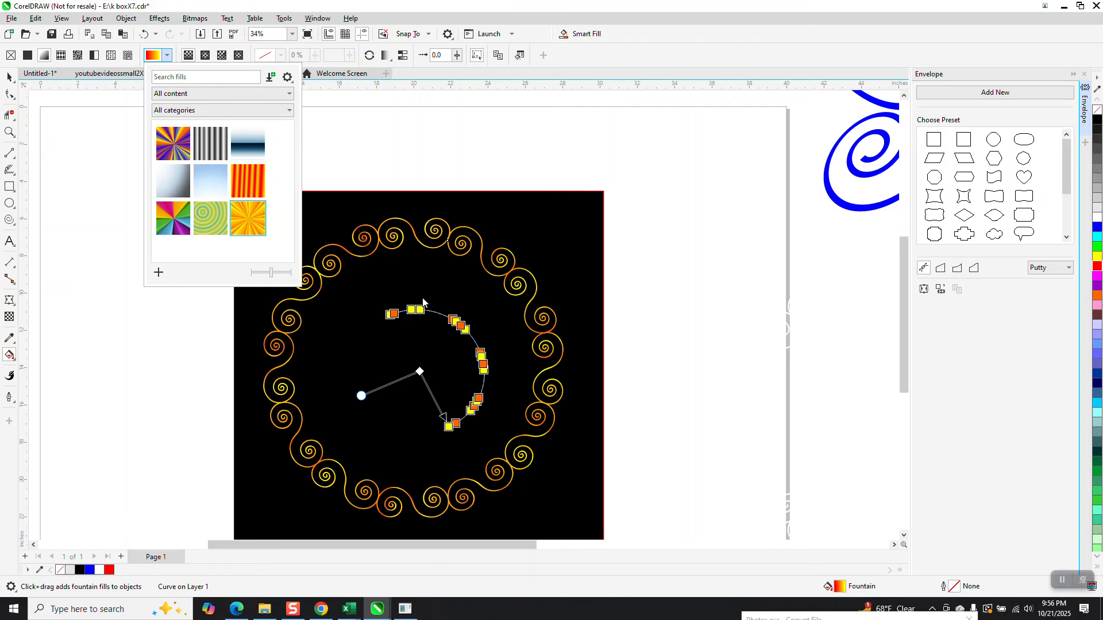
Step: Adjust the radial gradient's centre and shift the orange stop along the arc
{"action": "left_click", "coordinate": [361, 395]}
{"action": "mouse_move", "coordinate": [361, 394]}
{"action": "left_mouse_down"}
{"action": "mouse_move", "coordinate": [362, 349]}
{"action": "mouse_move", "coordinate": [359, 392]}
{"action": "left_mouse_up"}
{"action": "left_click", "coordinate": [437, 316]}
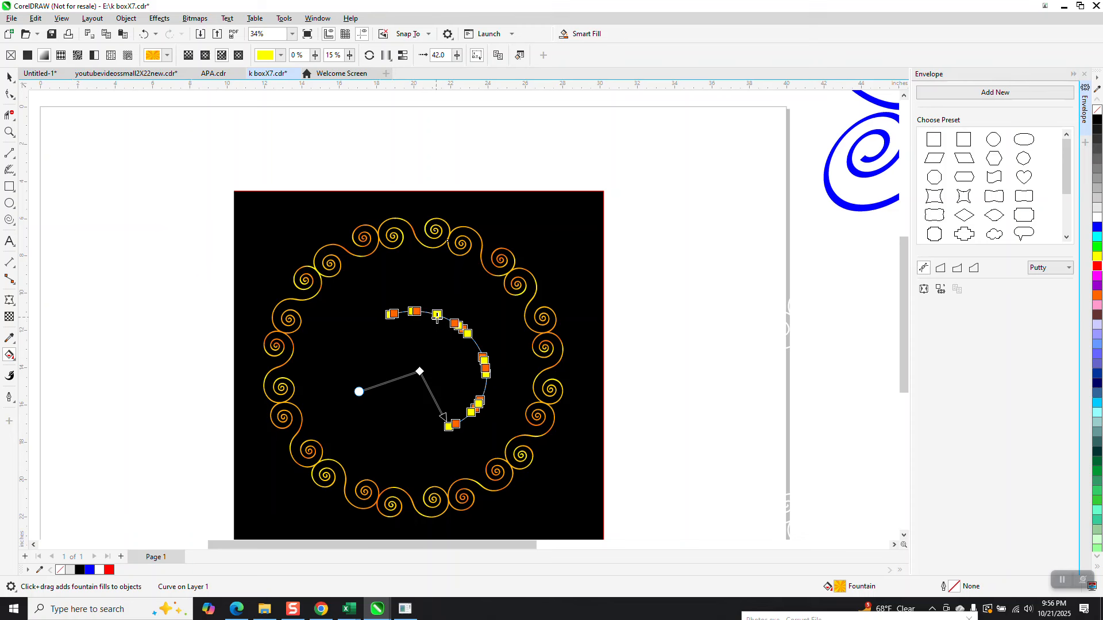
{"action": "left_click_drag", "start_coordinate": [416, 311], "coordinate": [487, 382]}
Step: Drop three red stops onto the gradient path and reposition its start handle
{"action": "left_click_drag", "start_coordinate": [1099, 268], "coordinate": [446, 319]}
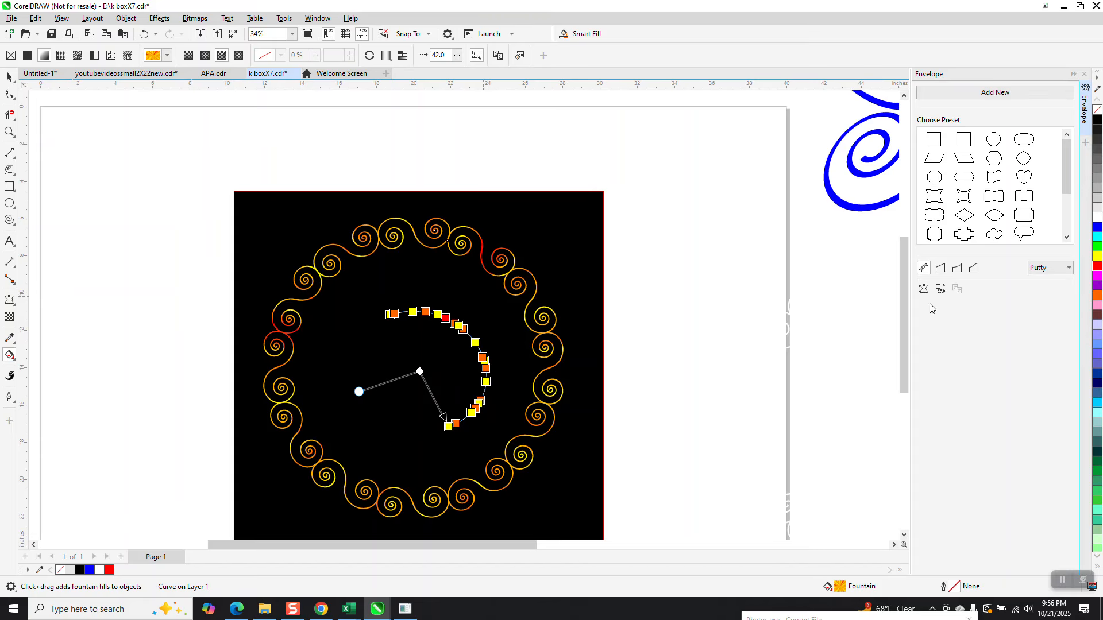
{"action": "left_click_drag", "start_coordinate": [1098, 270], "coordinate": [401, 313]}
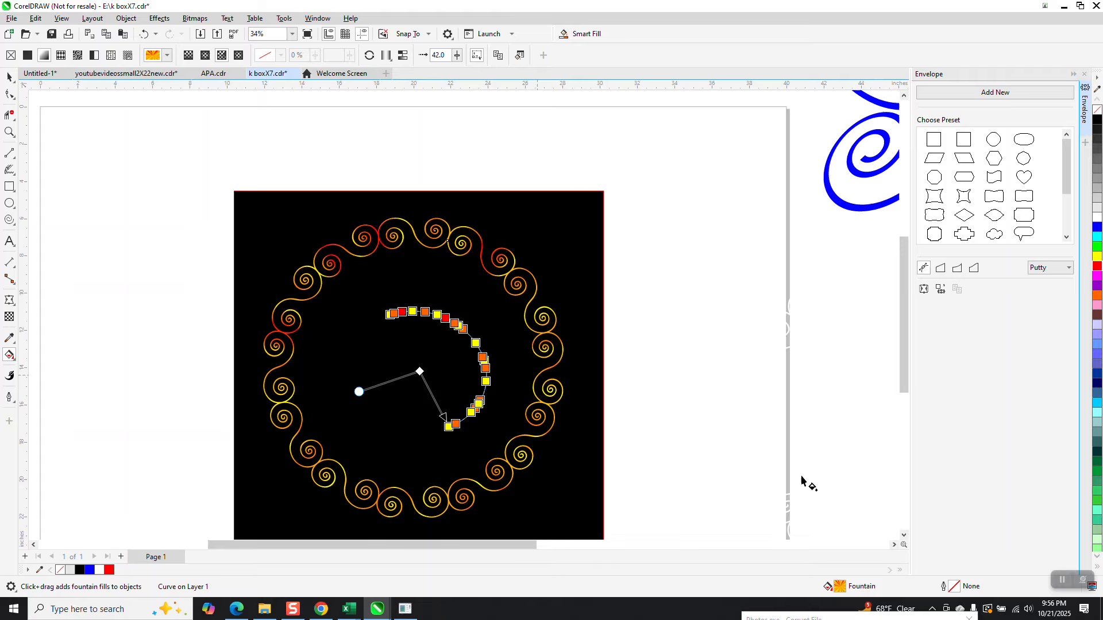
{"action": "left_click_drag", "start_coordinate": [1094, 275], "coordinate": [464, 420]}
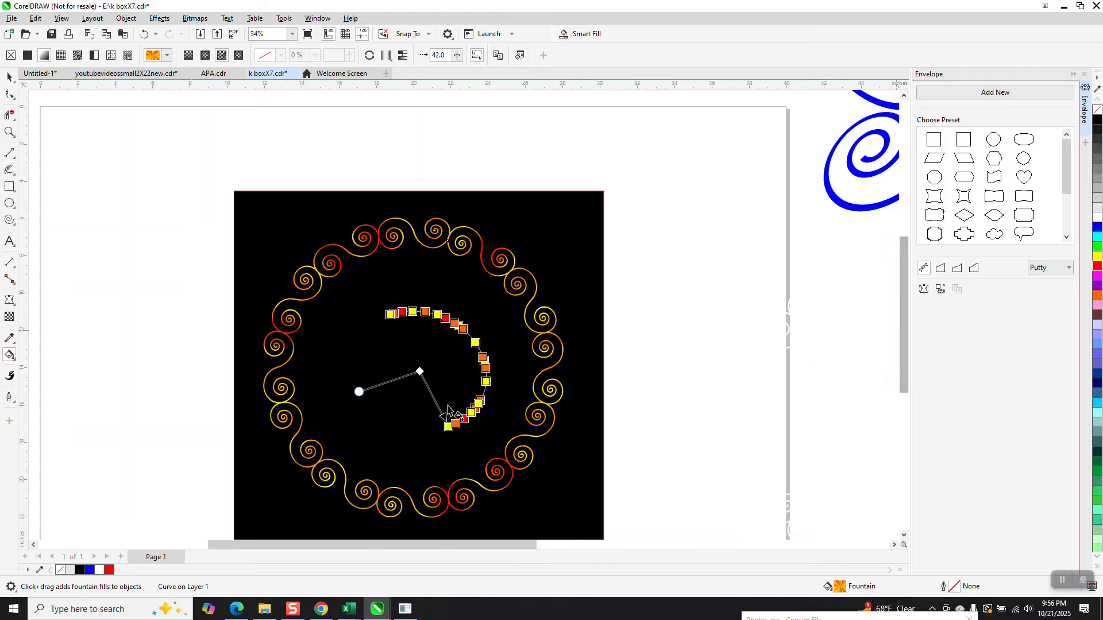
{"action": "left_click_drag", "start_coordinate": [357, 391], "coordinate": [393, 384]}
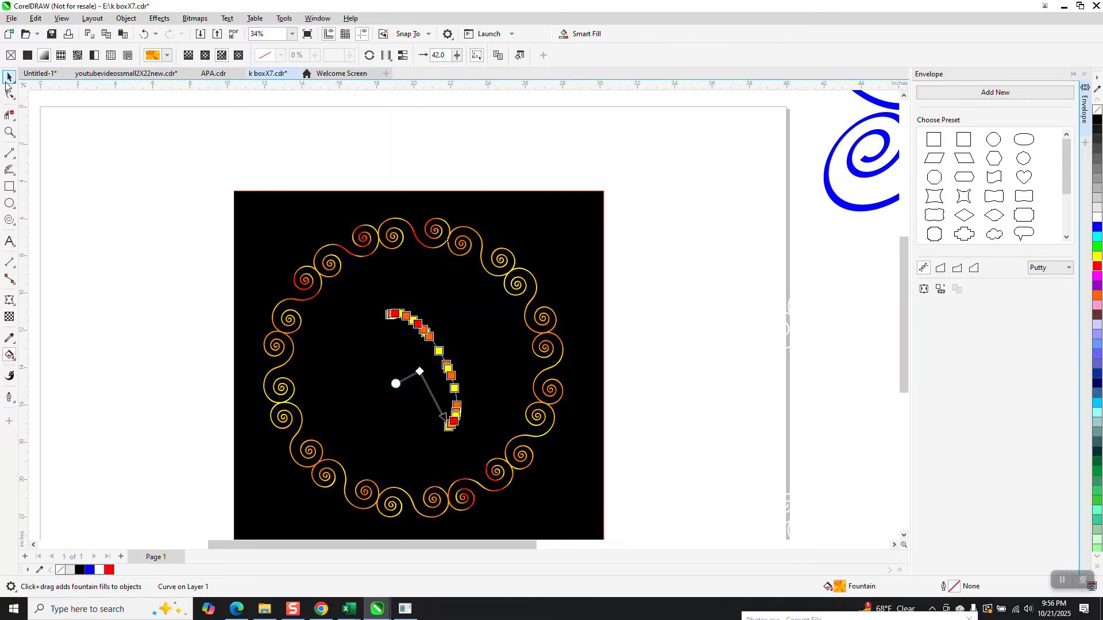
Step: Return to the Pick tool, zoom out, and deselect the finished ring
{"action": "left_click", "coordinate": [9, 76]}
{"action": "scroll", "coordinate": [424, 329], "scroll_direction": "down", "scroll_amount": 2}
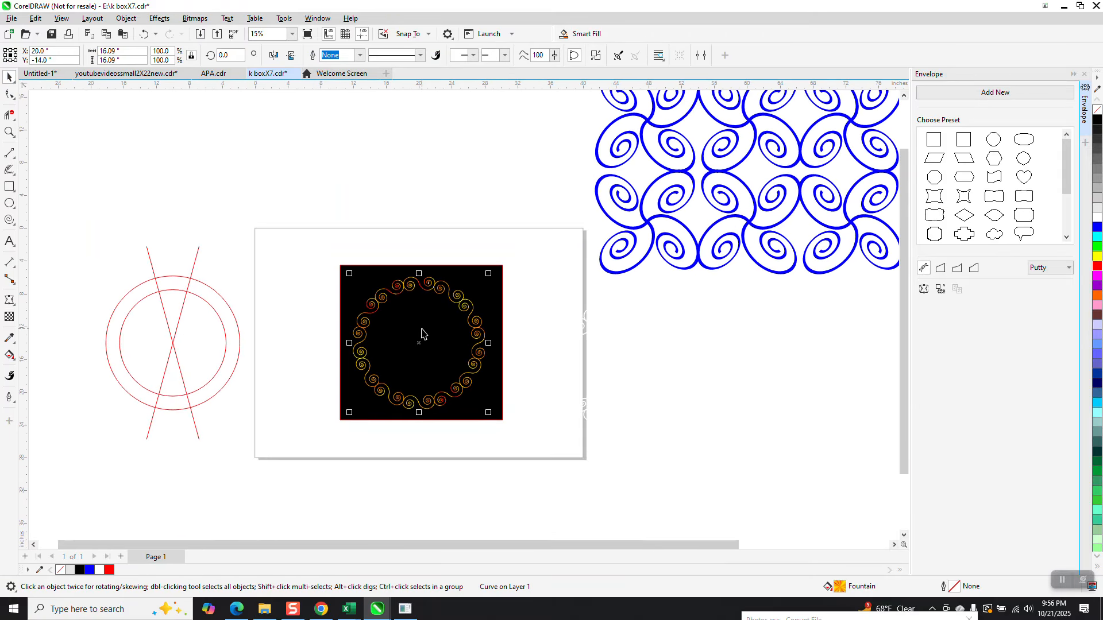
{"action": "left_click", "coordinate": [470, 225]}
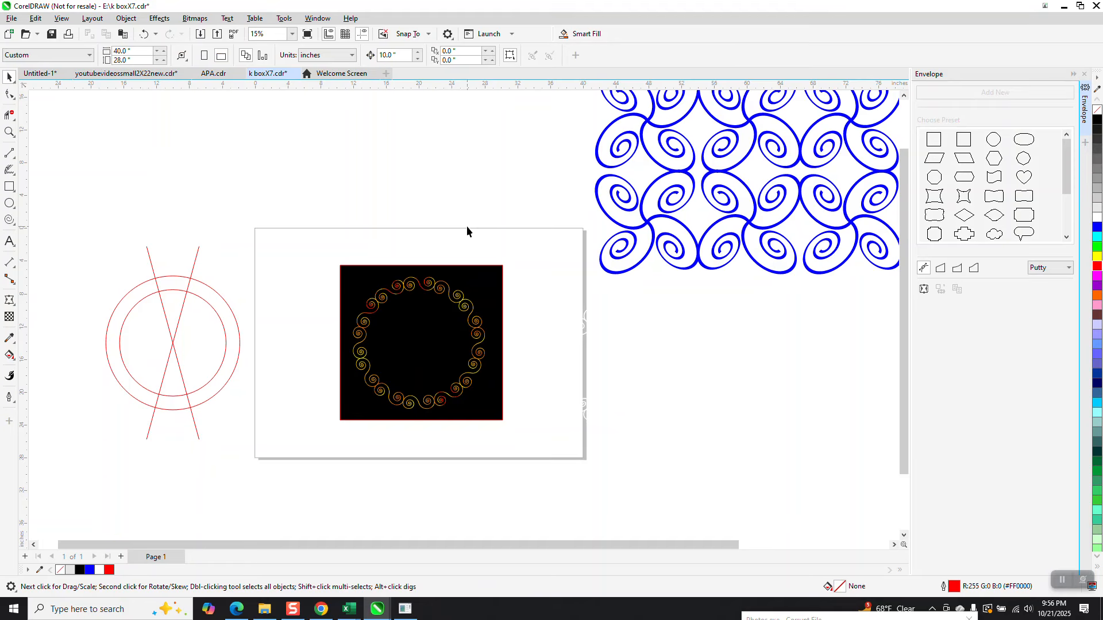